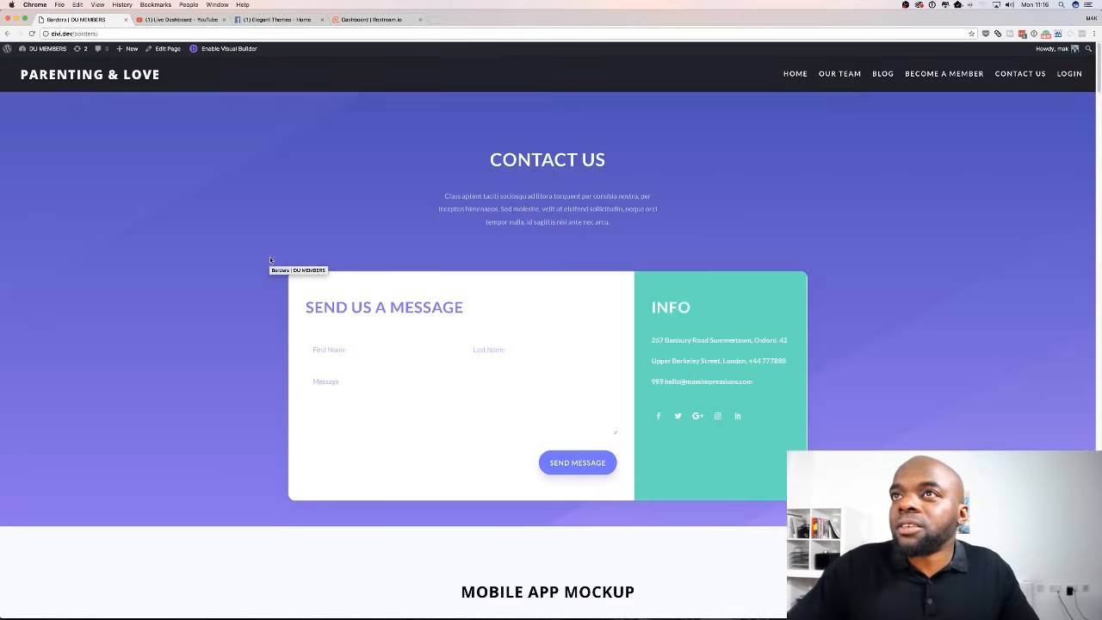
- Enable the Visual Builder on the page and open the border design options of the row containing the contact form
left_click(231, 49)
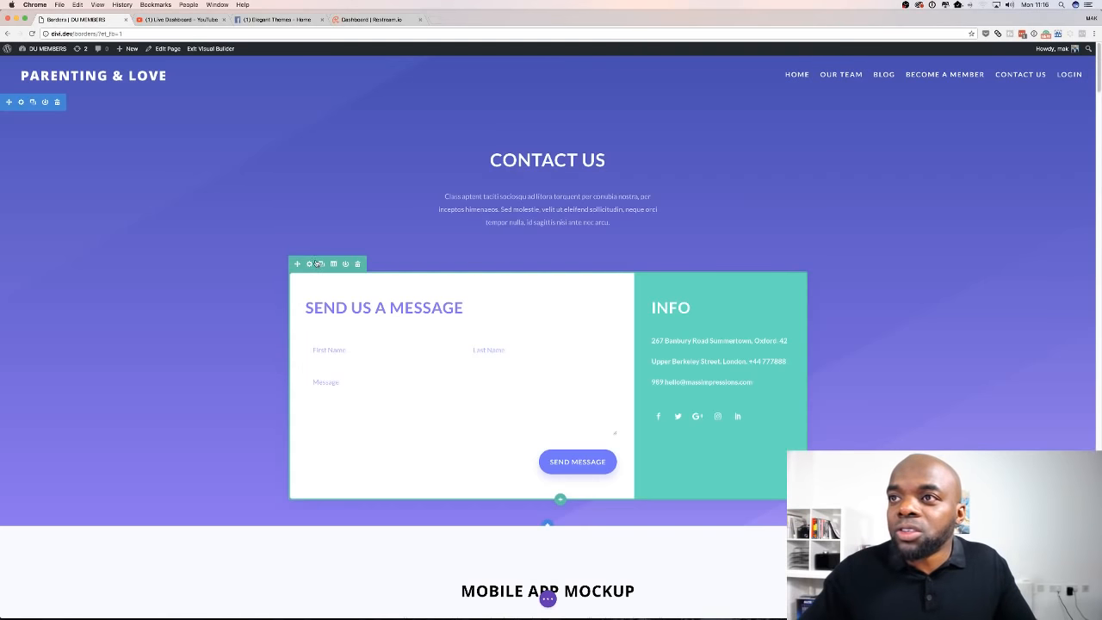
left_click(309, 265)
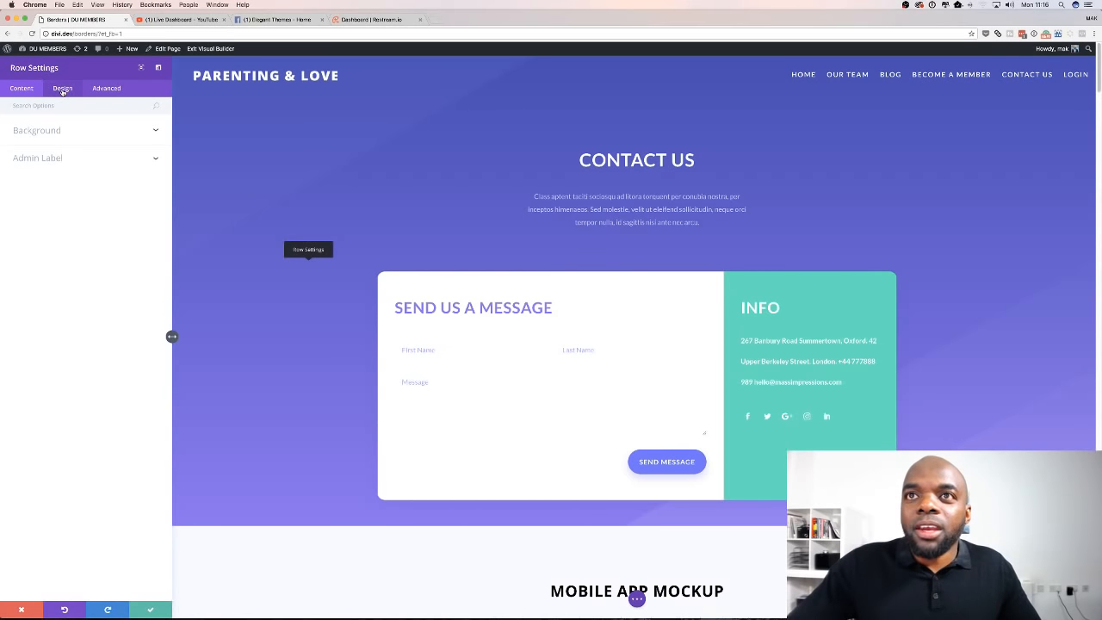
left_click(62, 89)
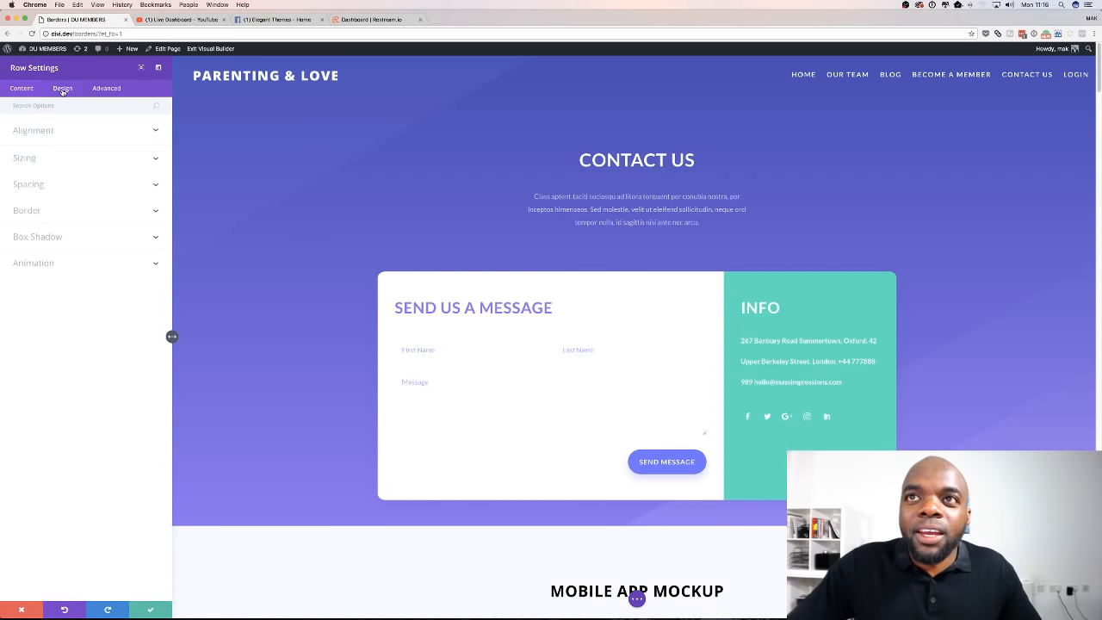
left_click(56, 215)
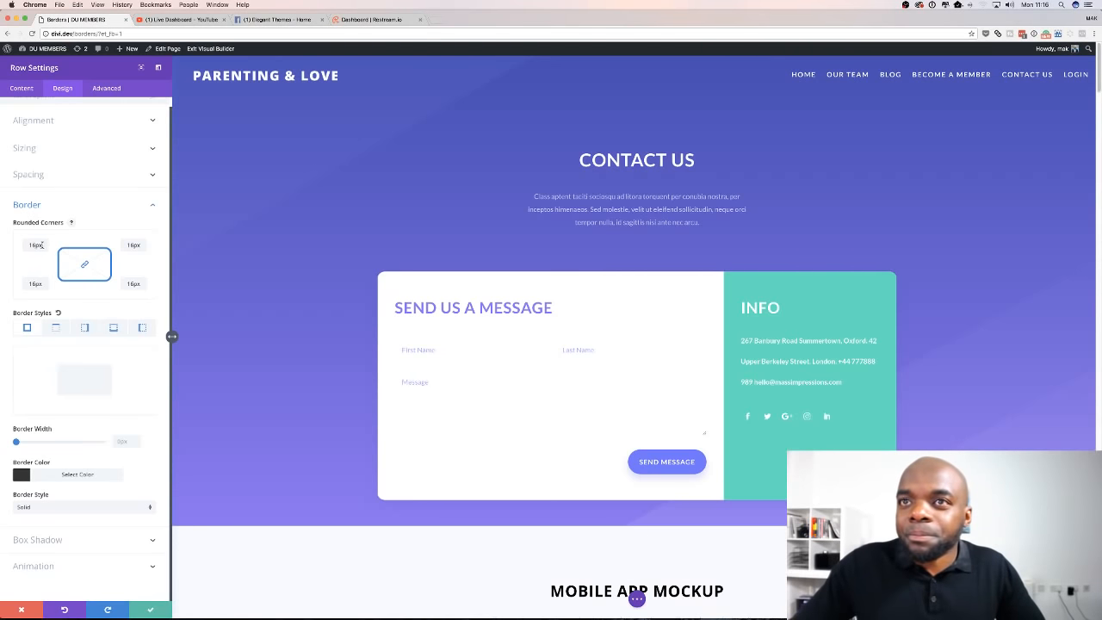
- Set all of the contact form row's rounded corners to 0px and unlink the corner values
left_click(42, 246)
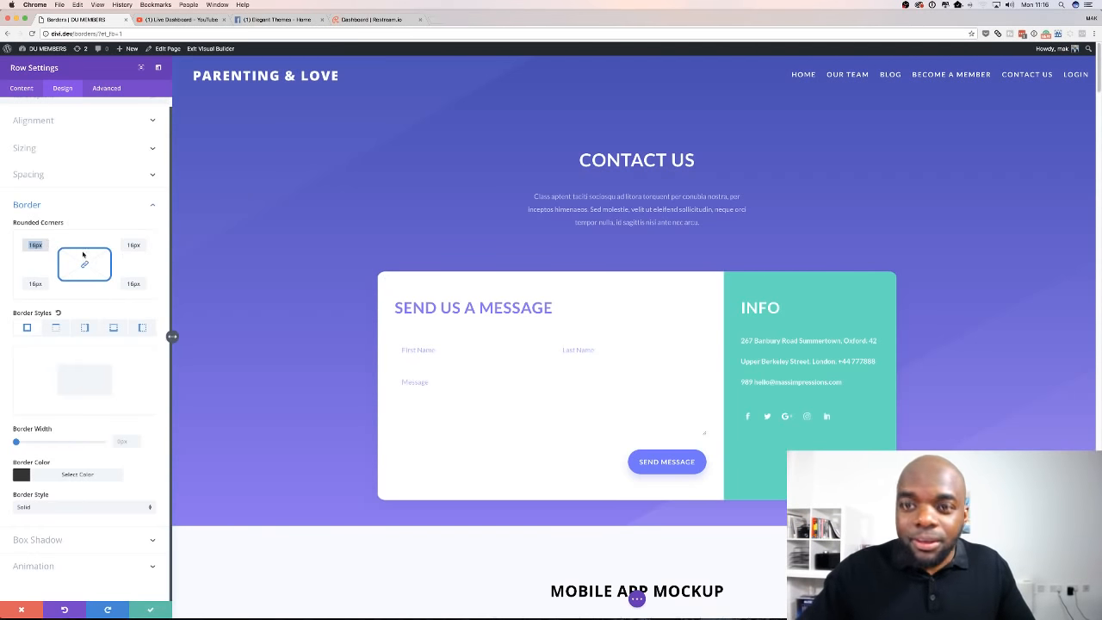
type("0")
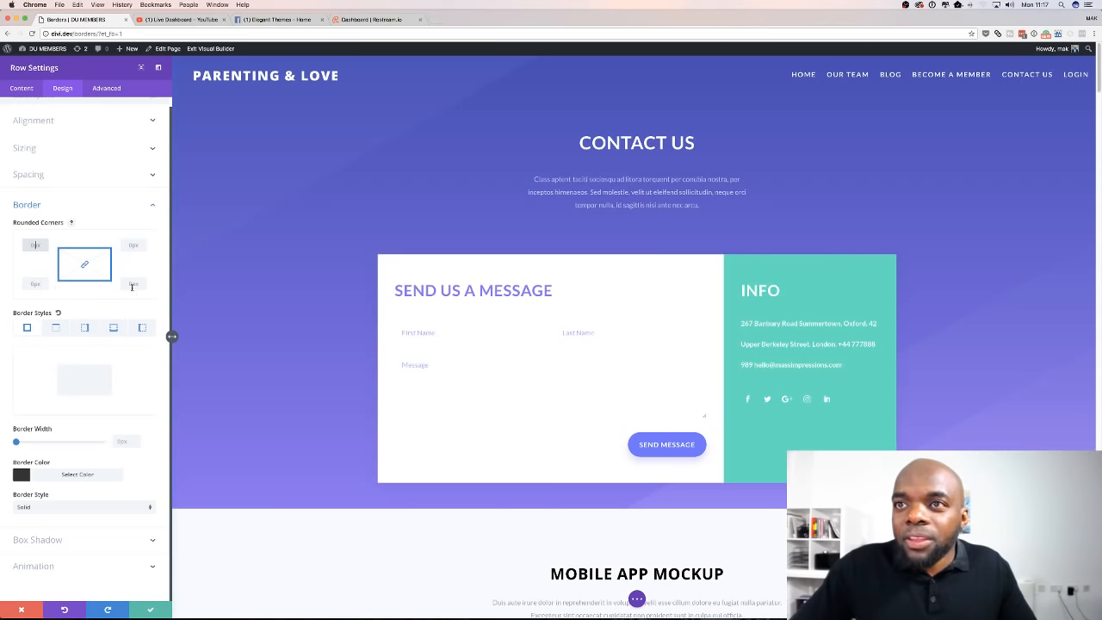
left_click(86, 265)
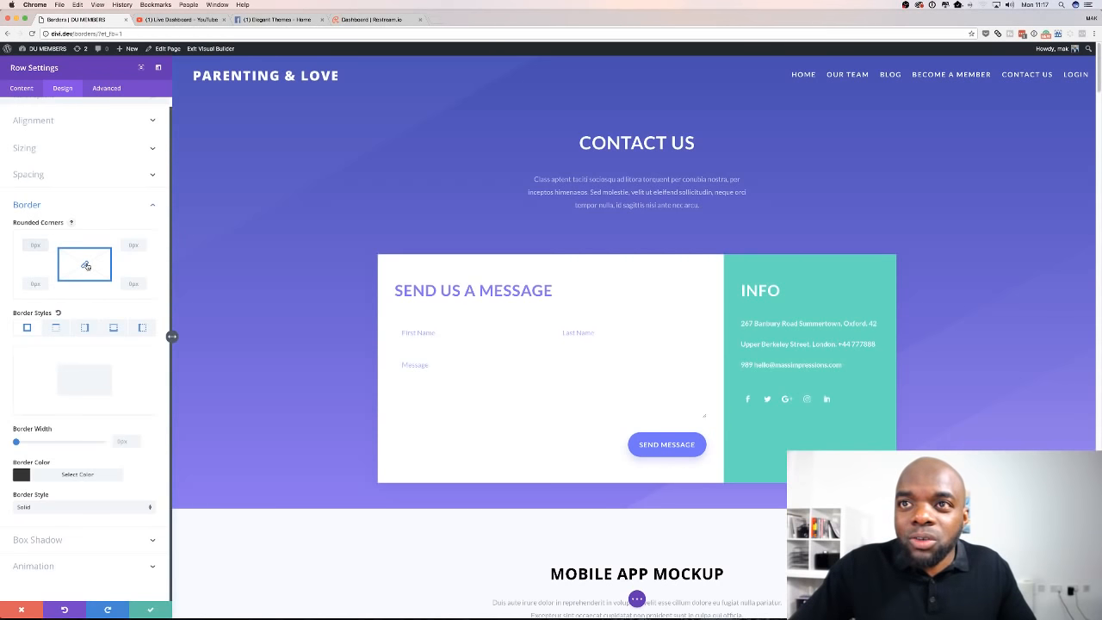
- Round only the bottom-left and bottom-right corners of the contact form row to 20px
left_click(37, 284)
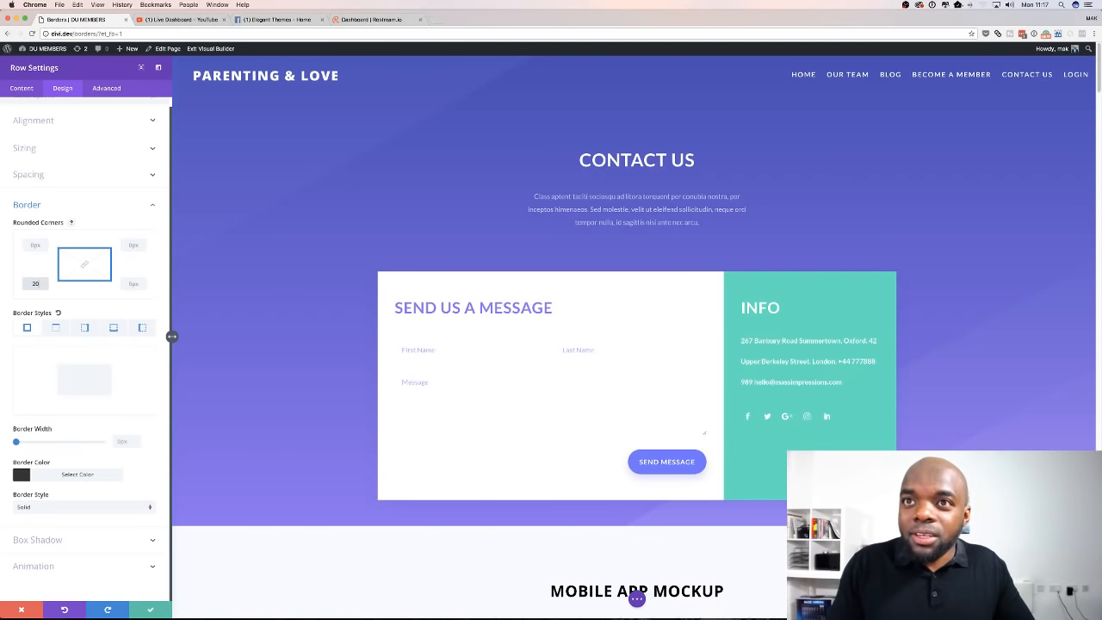
type("20")
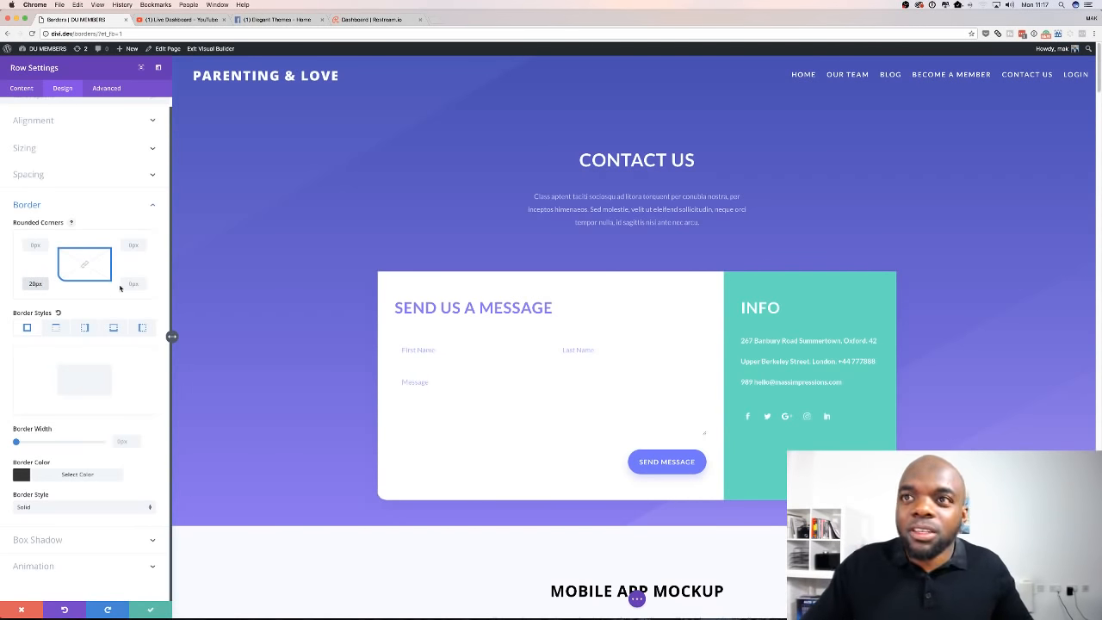
left_click(135, 282)
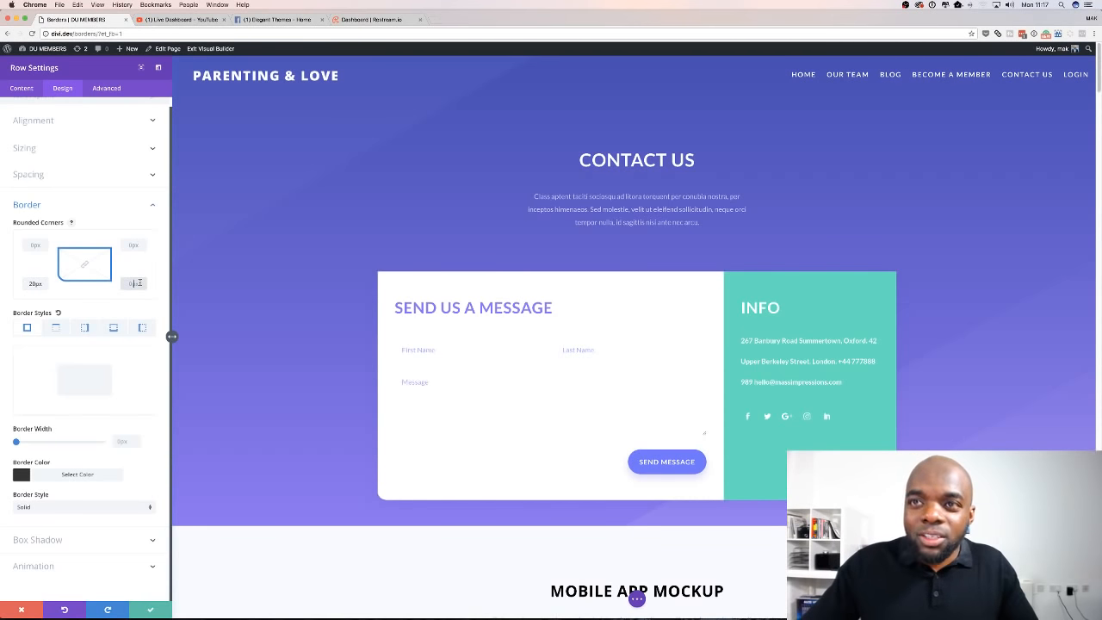
type("20")
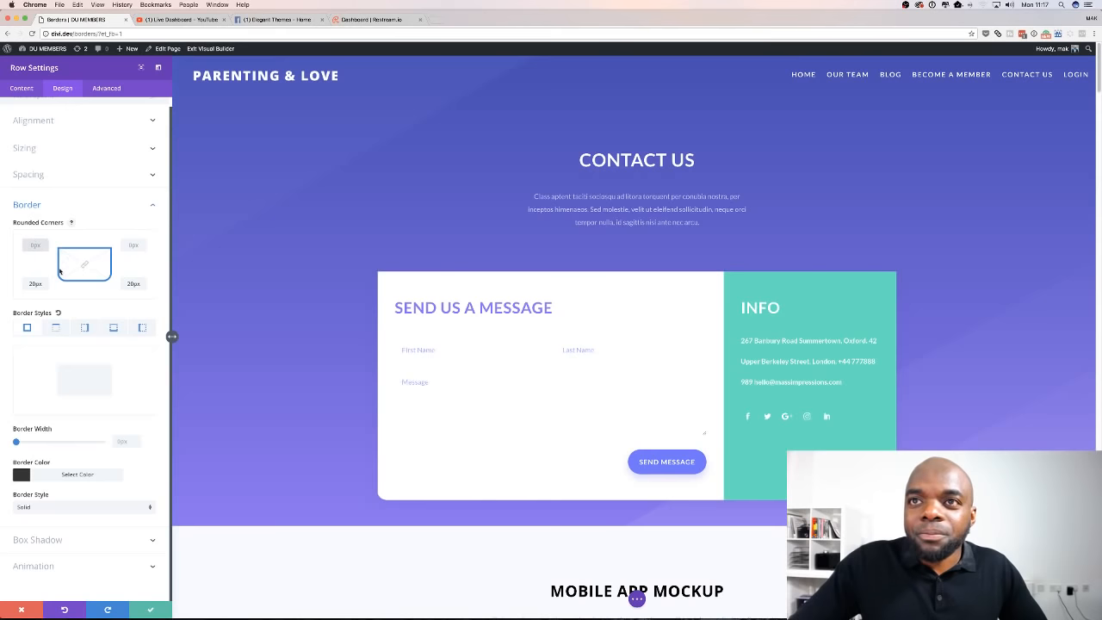
- Round the contact form row's two top corners to 20px and relink the corner values, then discard the row changes
left_click(35, 246)
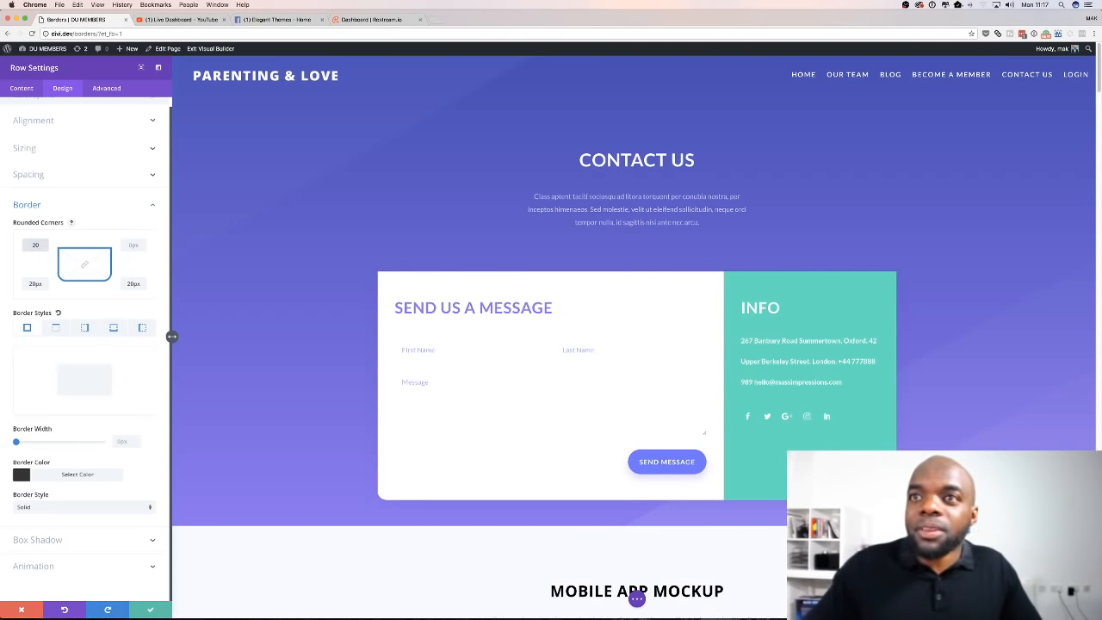
type("20")
left_click(132, 245)
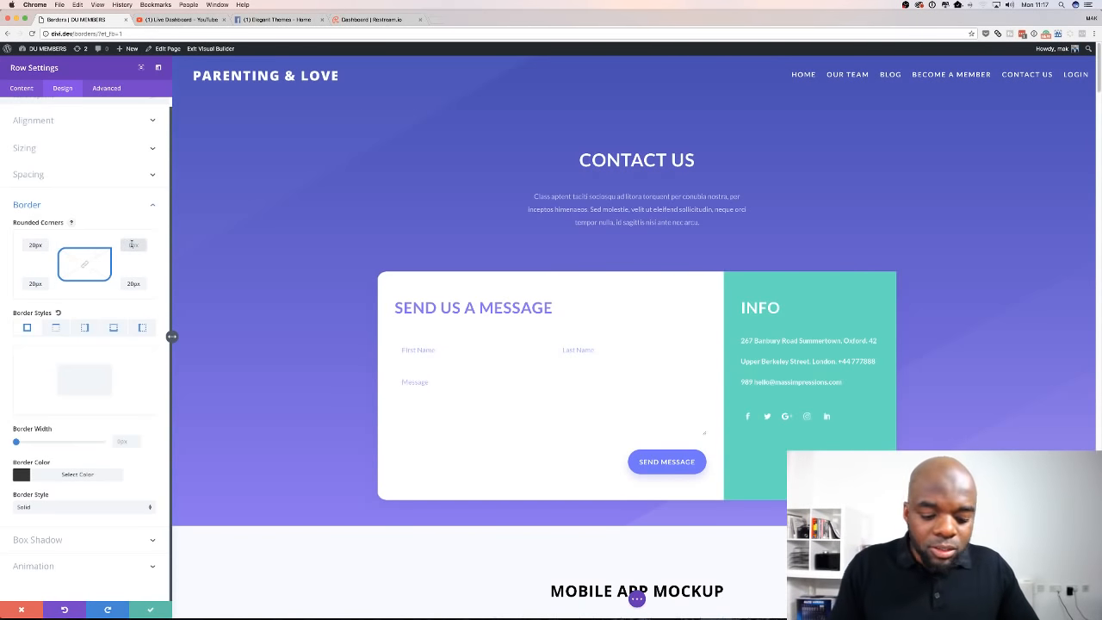
type("20")
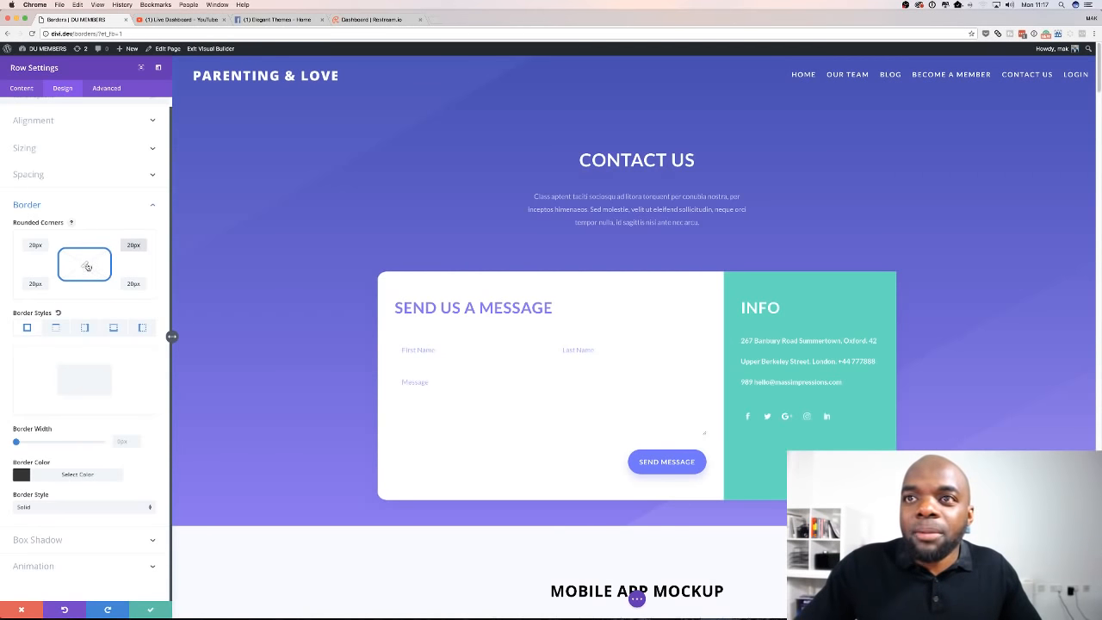
left_click(87, 268)
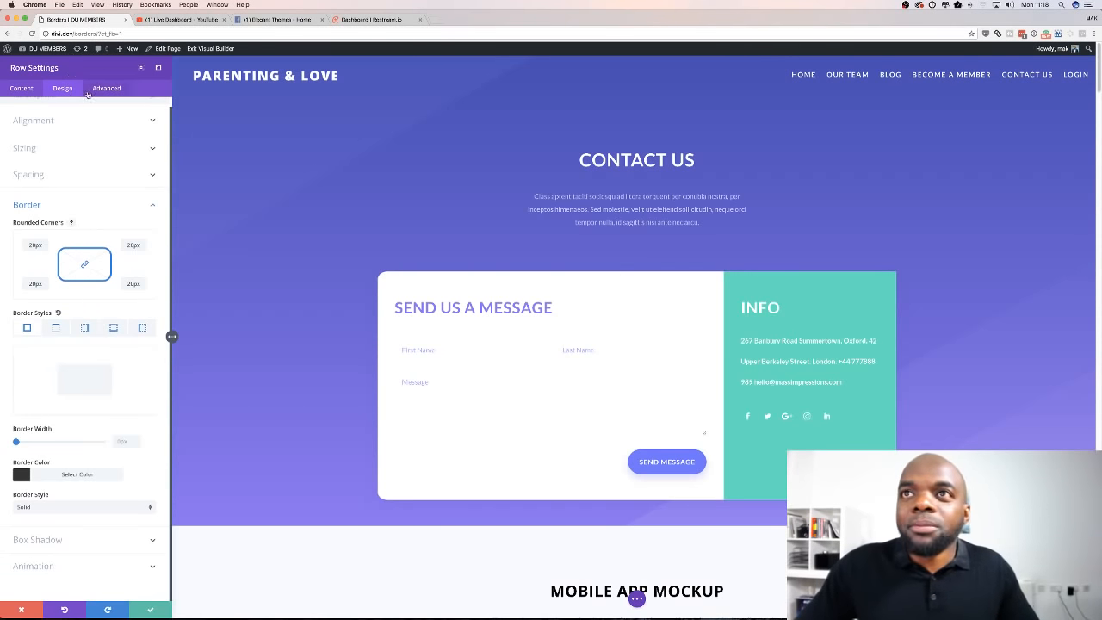
left_click(21, 611)
- Open the border design options of the large image in the Mobile App Mockup section
scroll(197, 391, "down", 6)
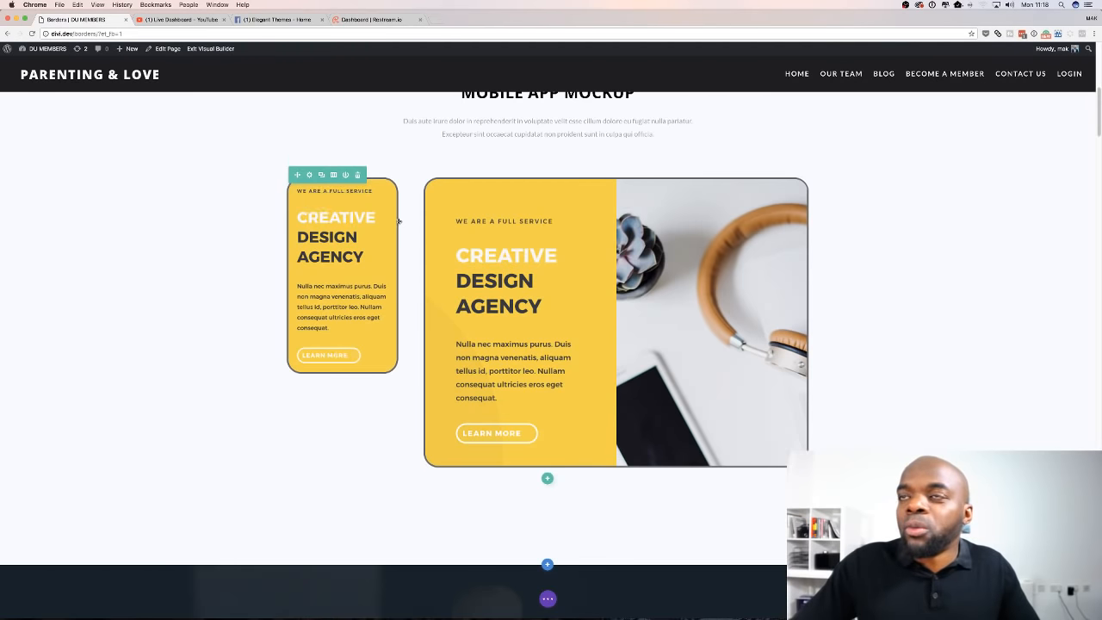
scroll(399, 222, "up", 5)
scroll(399, 222, "down", 5)
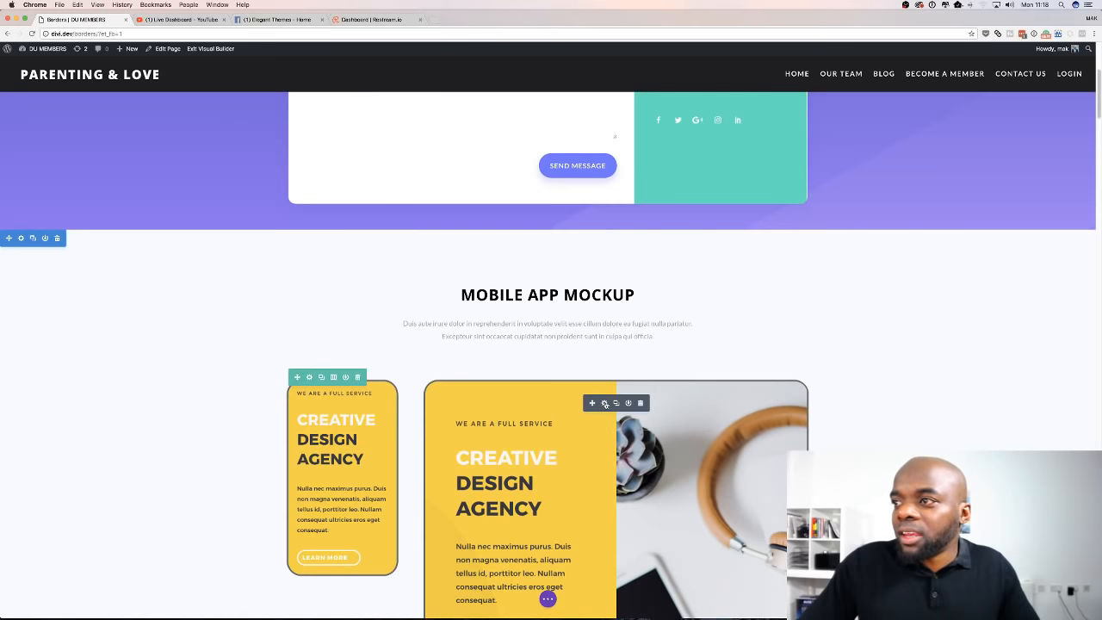
left_click(605, 403)
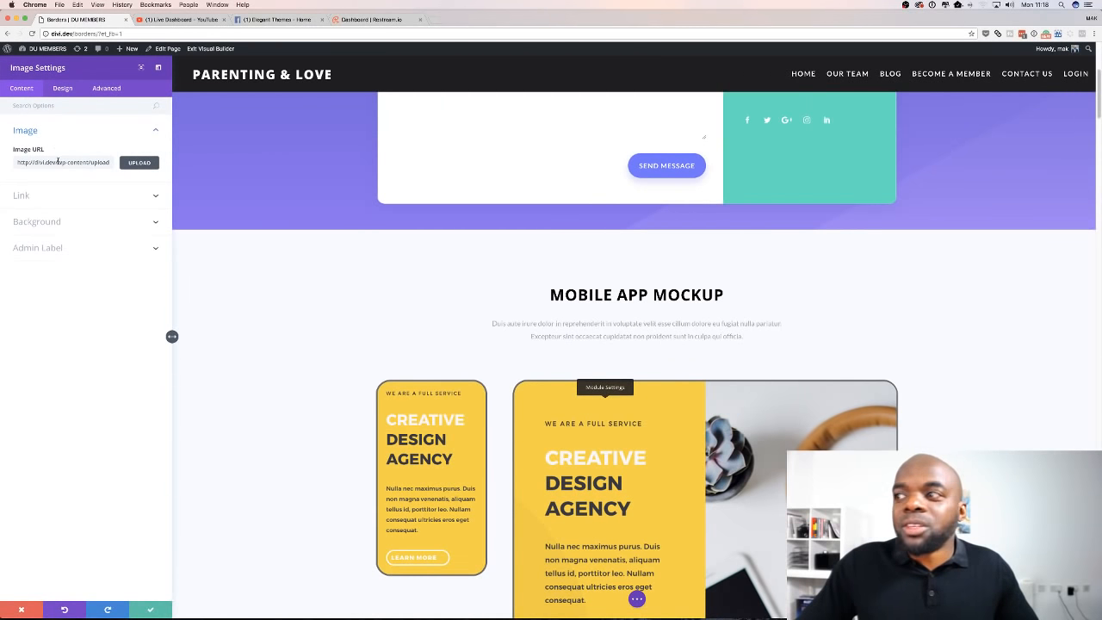
scroll(255, 357, "down", 2)
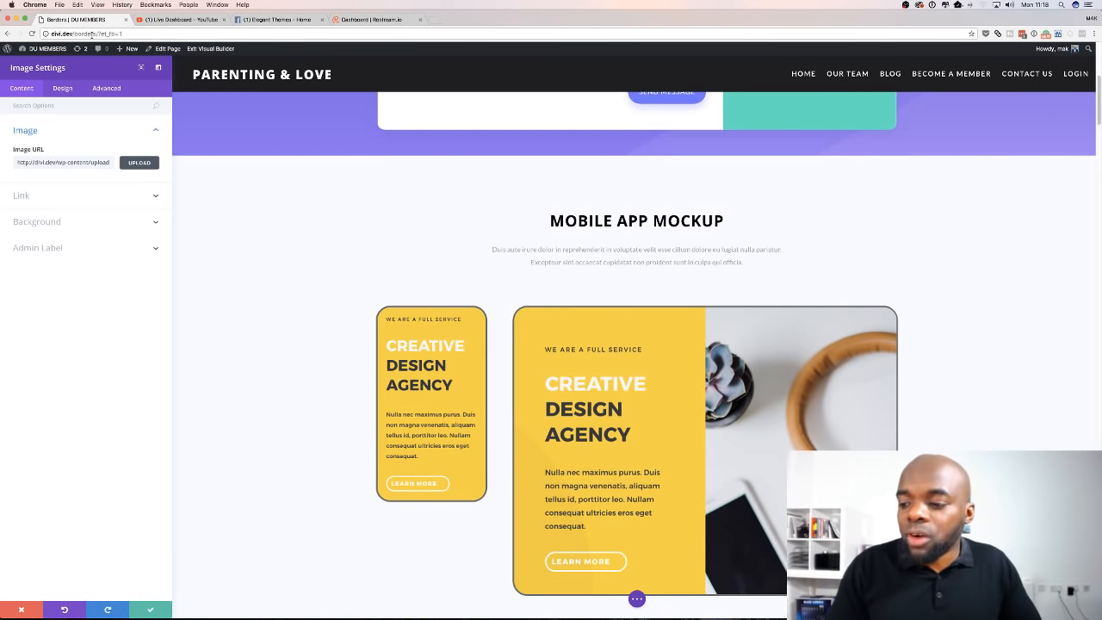
left_click(68, 90)
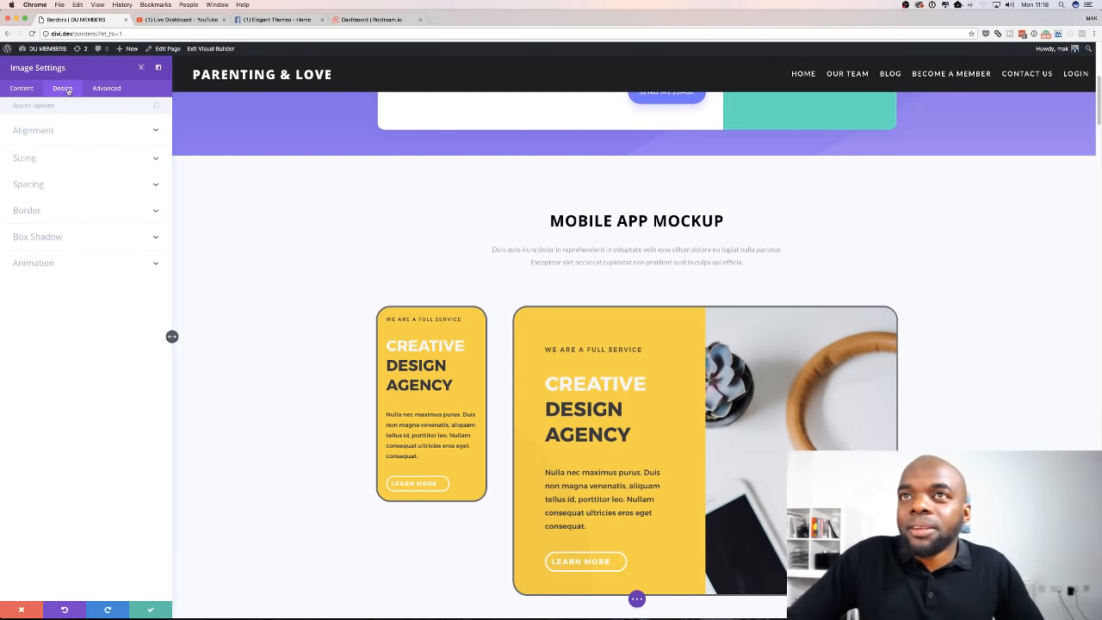
left_click(35, 212)
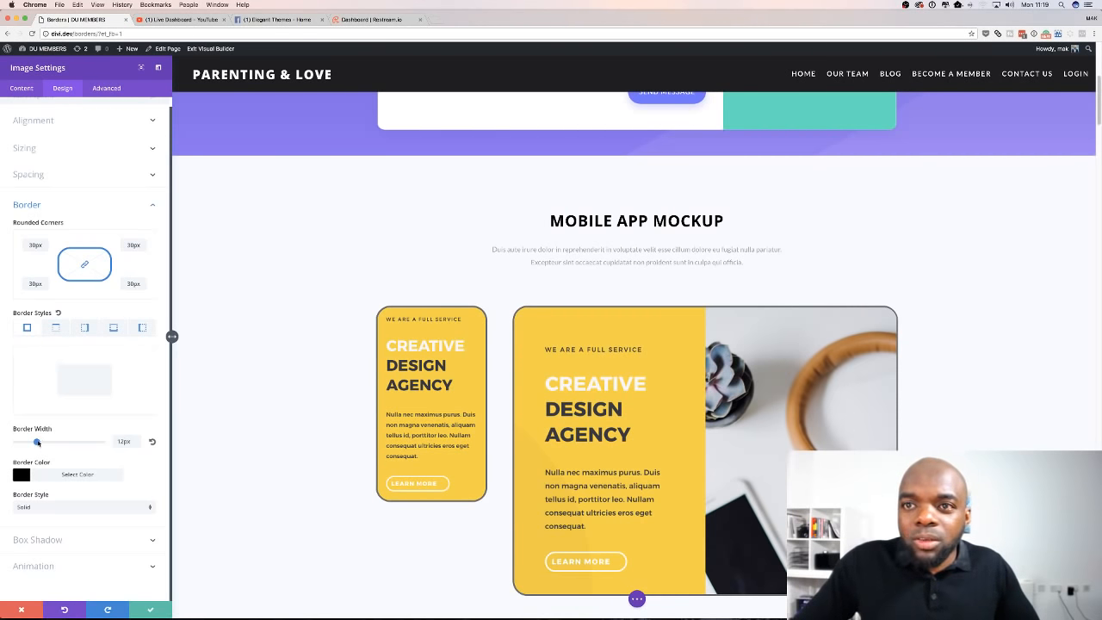
- Try the large mockup image's border width at 14px and 12px, view its border color options, and discard the changes
left_click_drag(37, 441, 39, 442)
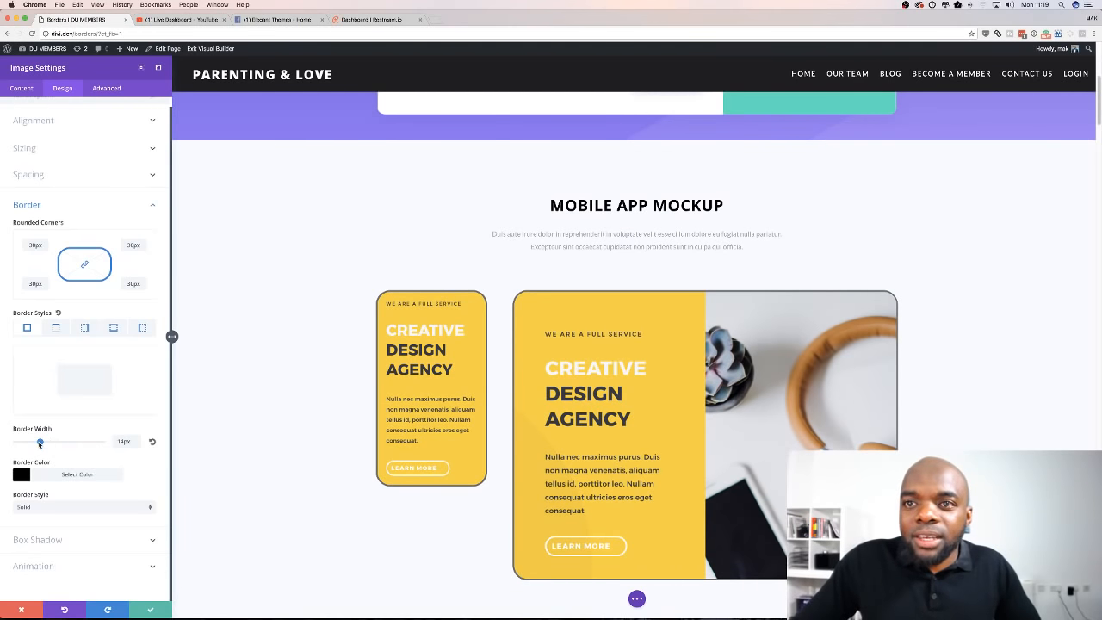
left_click_drag(38, 443, 37, 444)
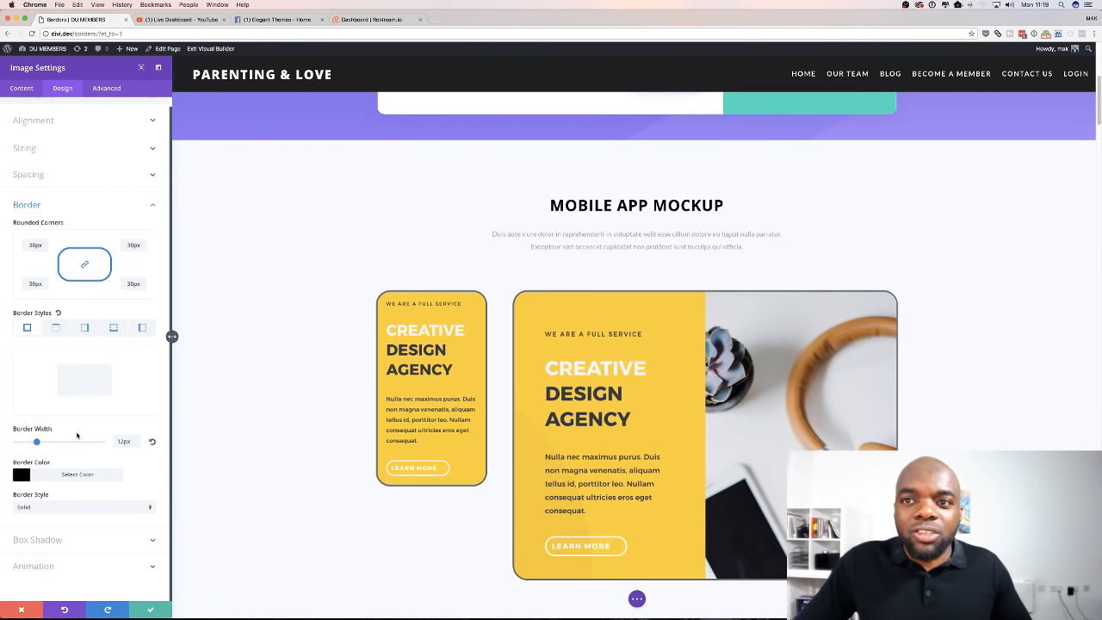
left_click(26, 478)
scroll(153, 475, "down", 3)
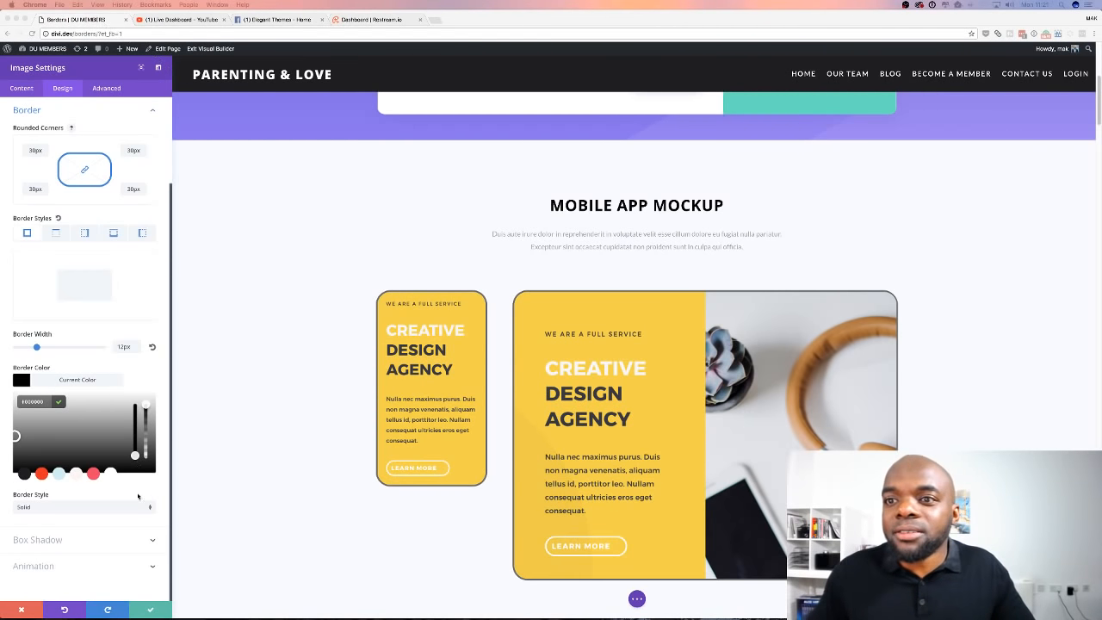
left_click(20, 609)
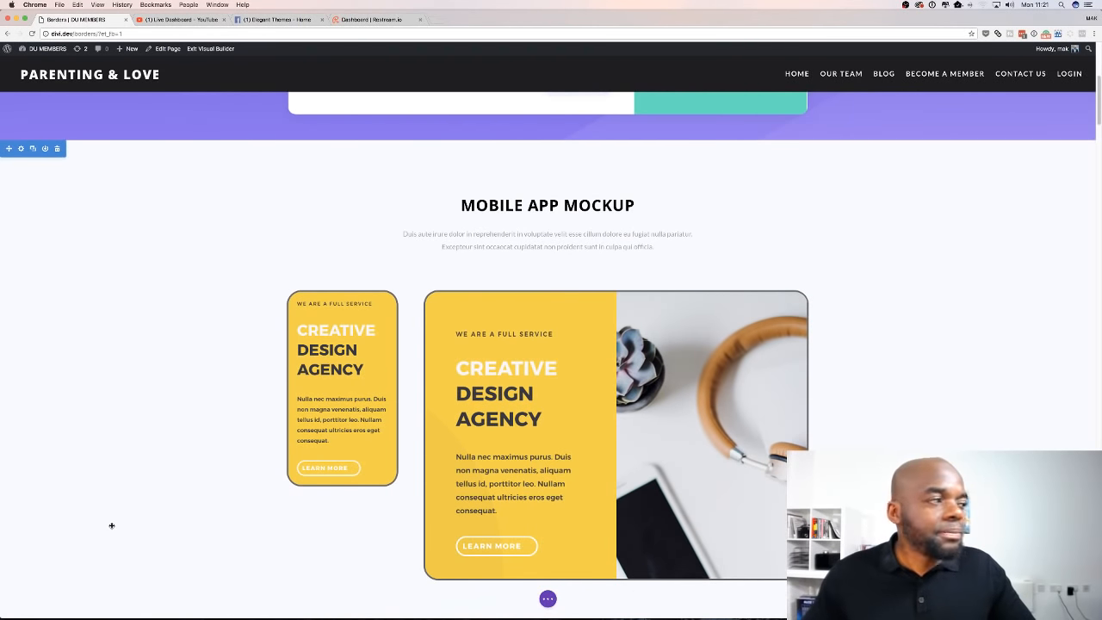
- Review the border design options of the blue gradient section holding the Front End Editor and Import & Export blurbs, then save its settings
scroll(217, 393, "down", 5)
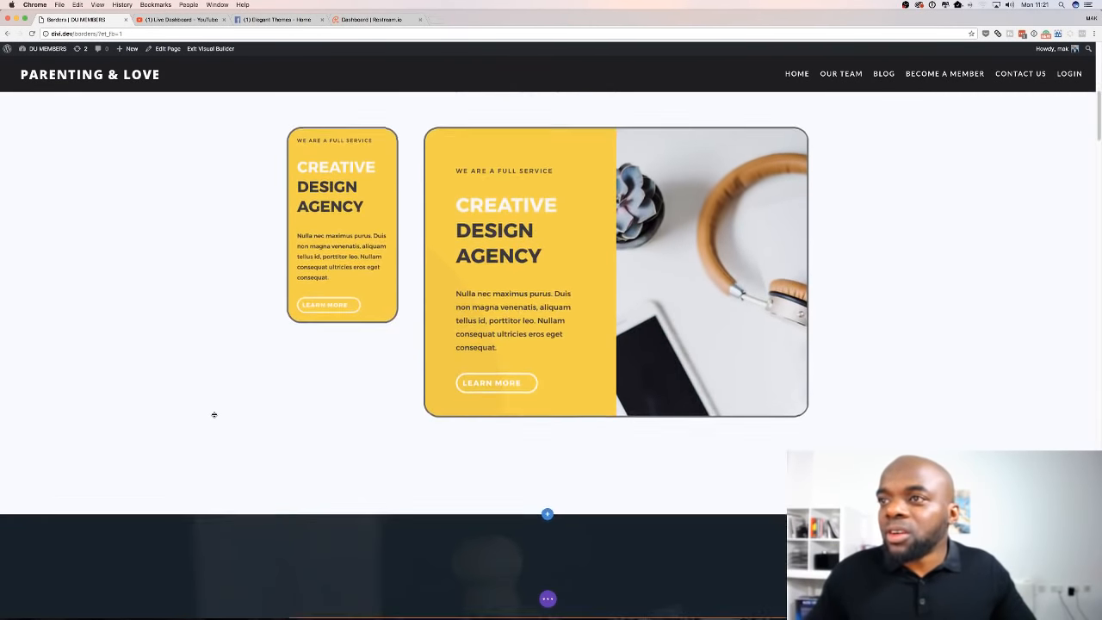
scroll(215, 415, "down", 8)
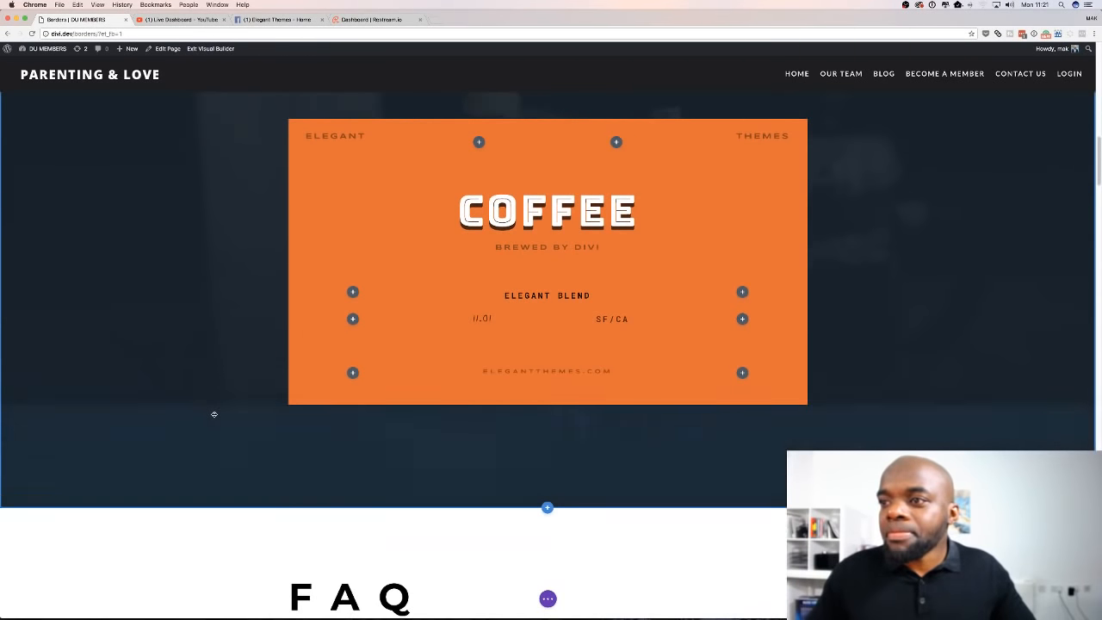
scroll(214, 414, "down", 10)
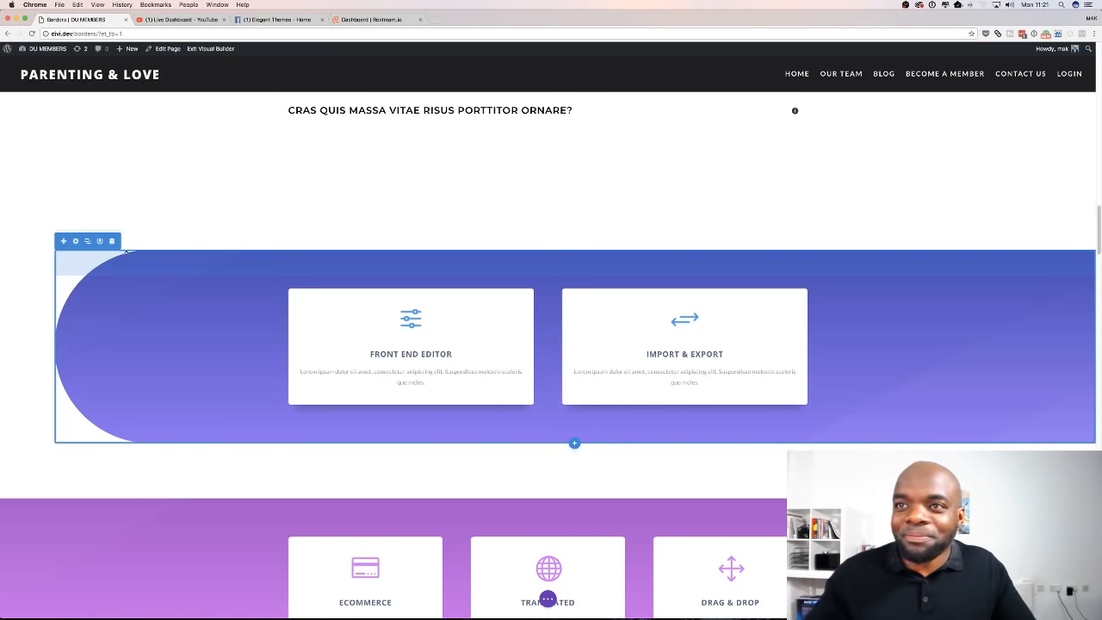
left_click(76, 242)
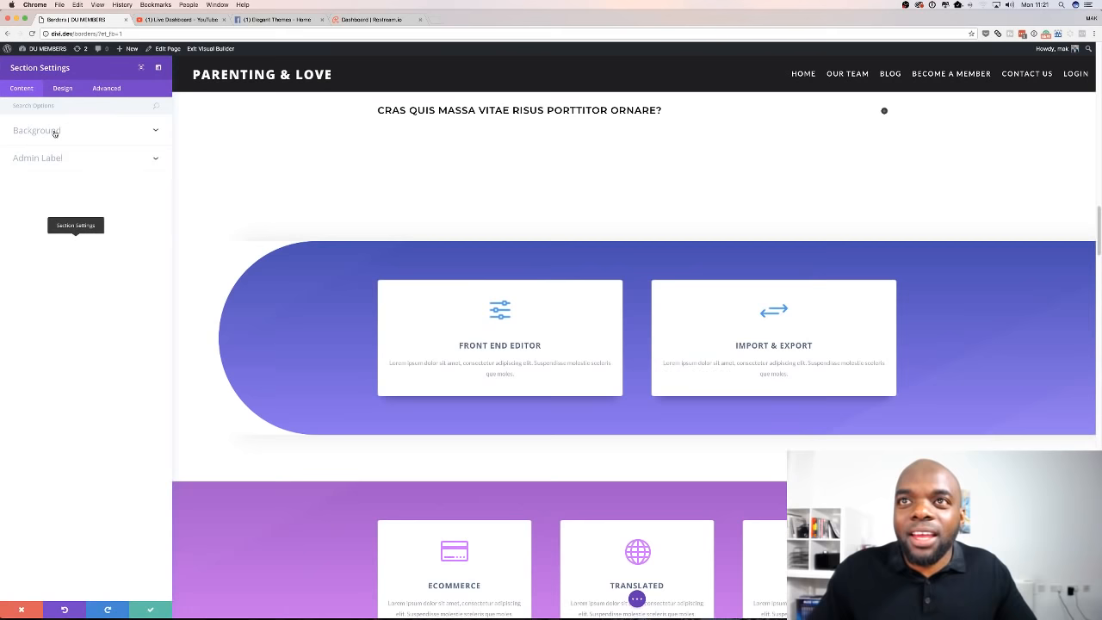
left_click(63, 89)
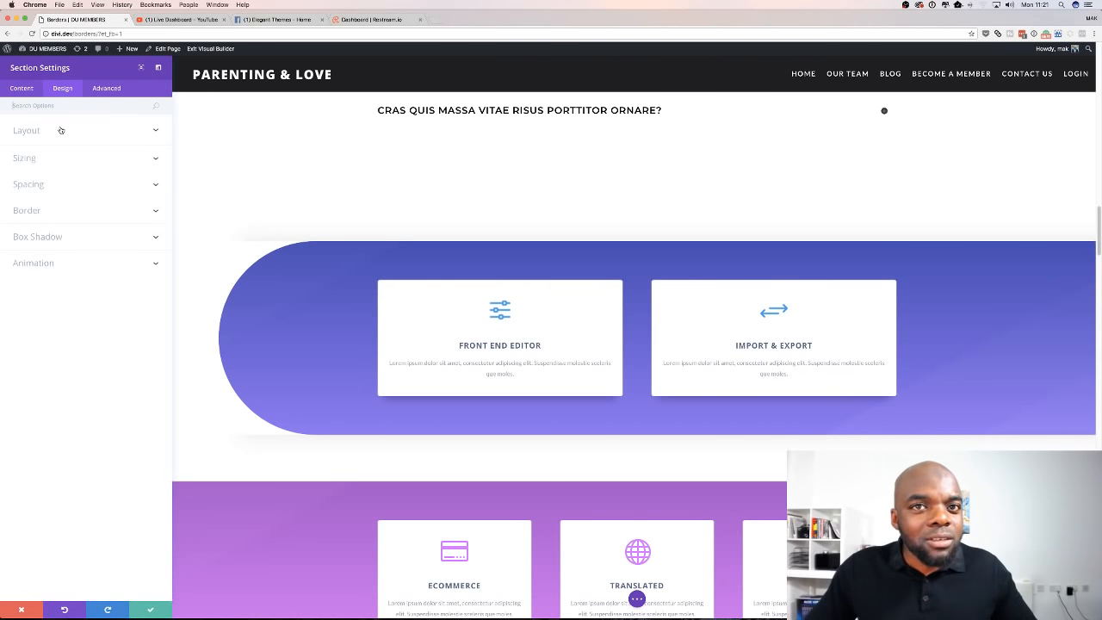
left_click(48, 210)
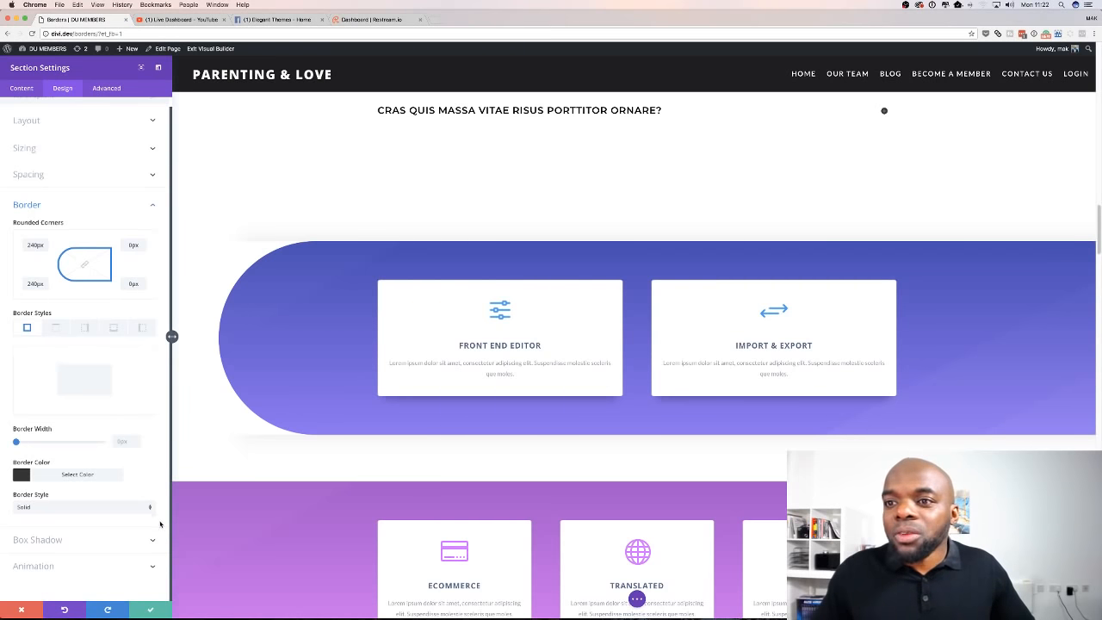
left_click(151, 610)
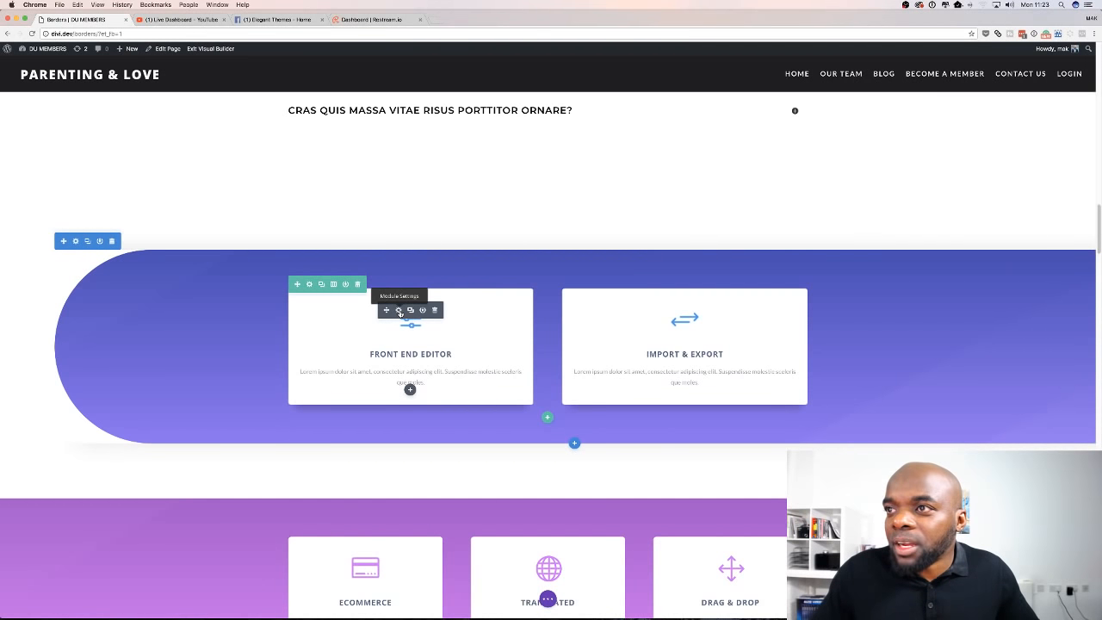
- Open the border design options of the Front End Editor blurb to examine its rounded corners
left_click(399, 310)
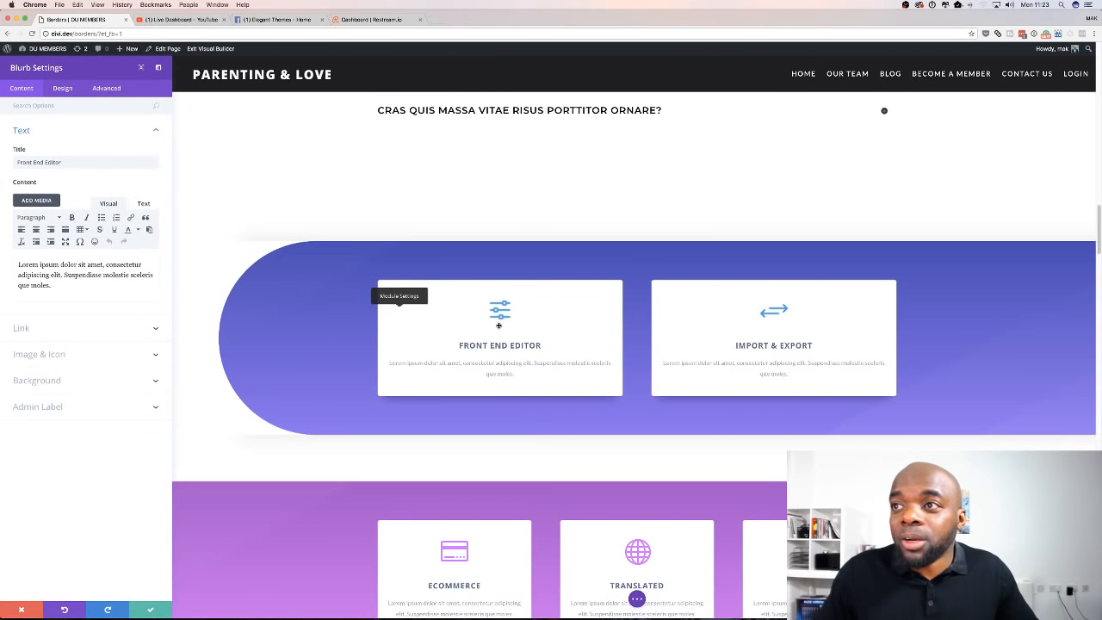
left_click(67, 91)
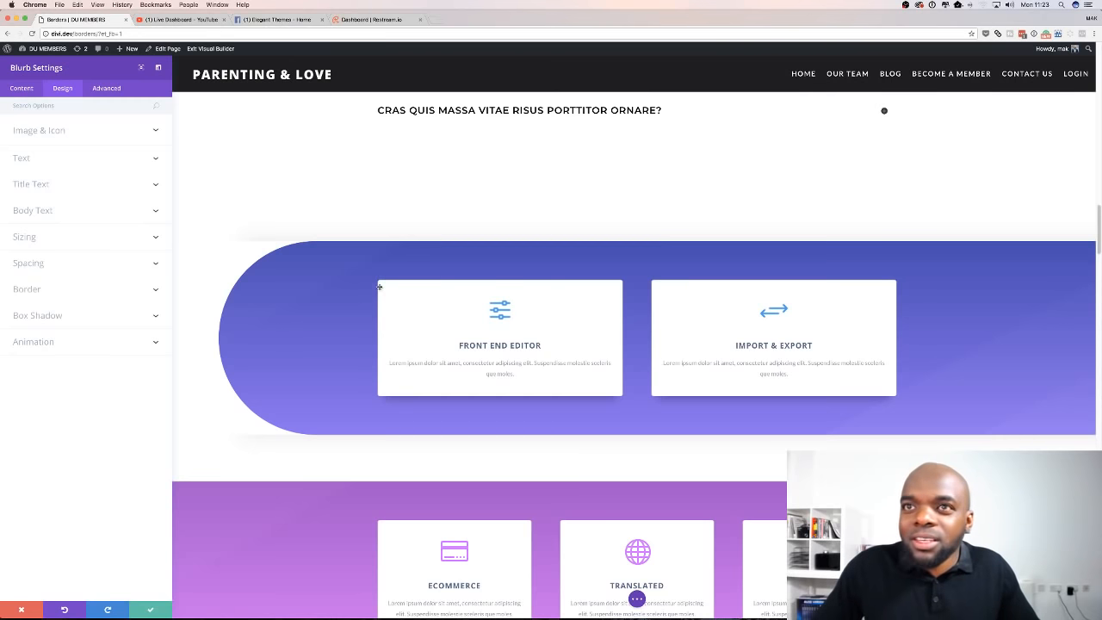
left_click(40, 290)
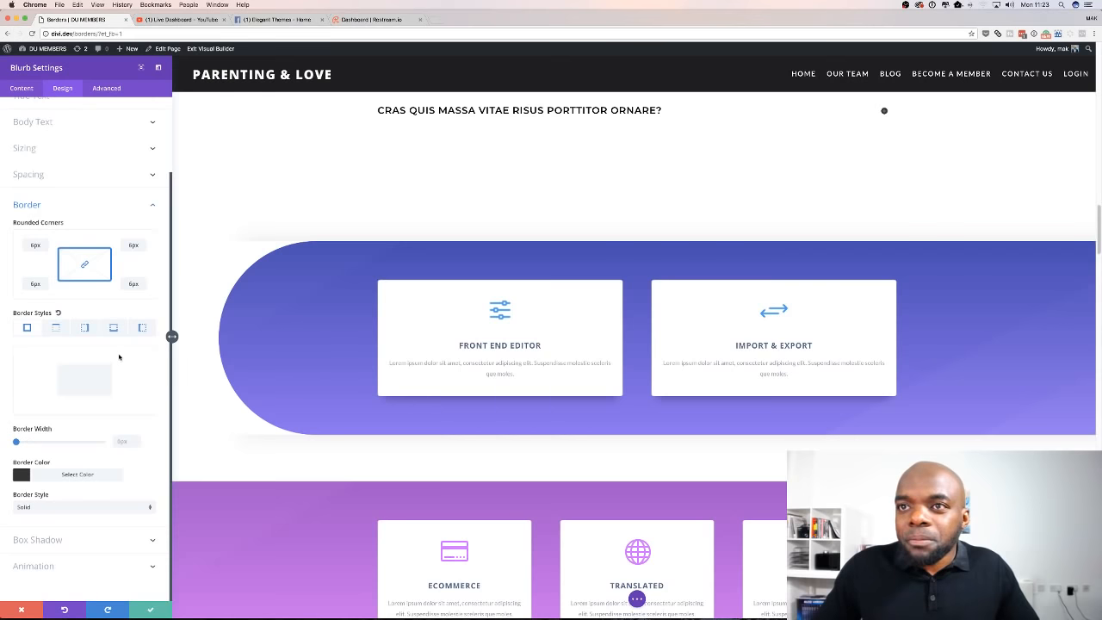
- Examine the top-side and all-sides border options of the Front End Editor blurb, and close its settings without saving
left_click(56, 327)
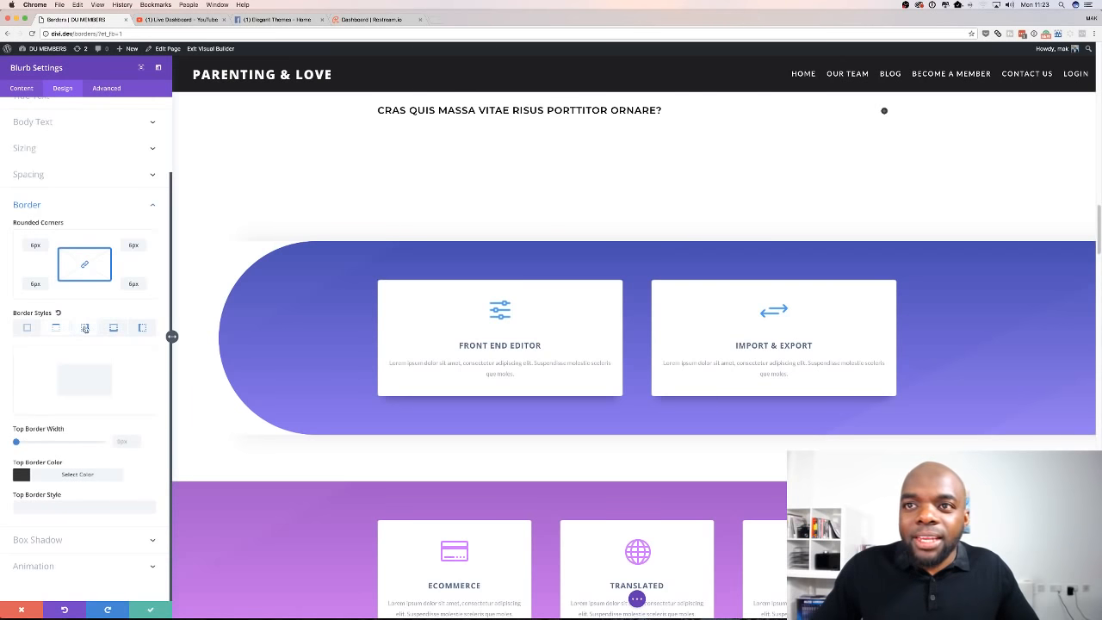
left_click(26, 329)
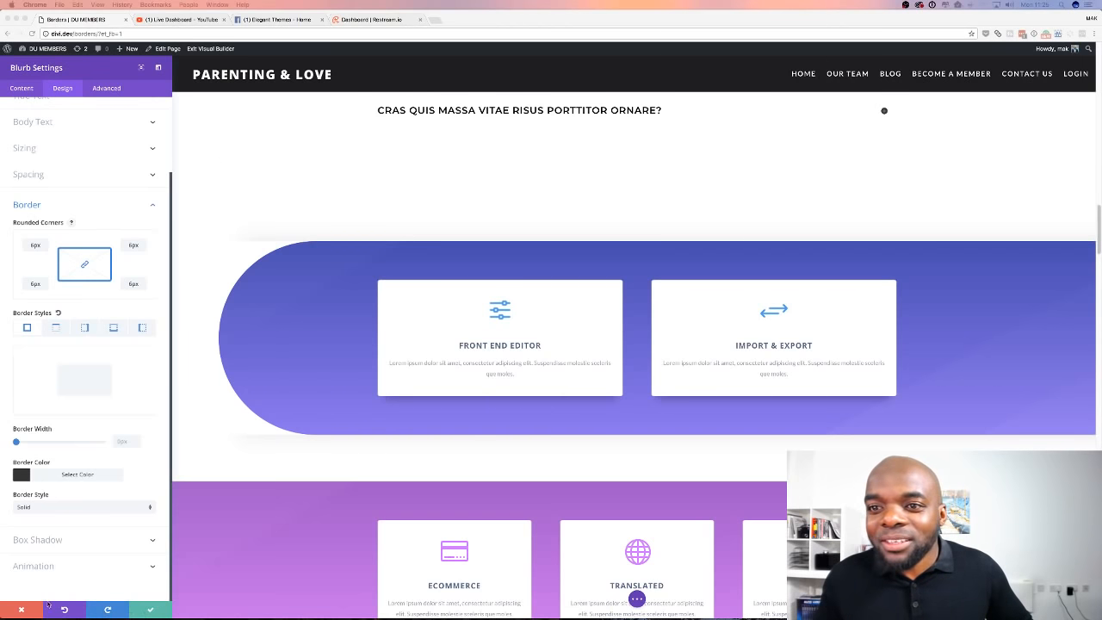
left_click(22, 614)
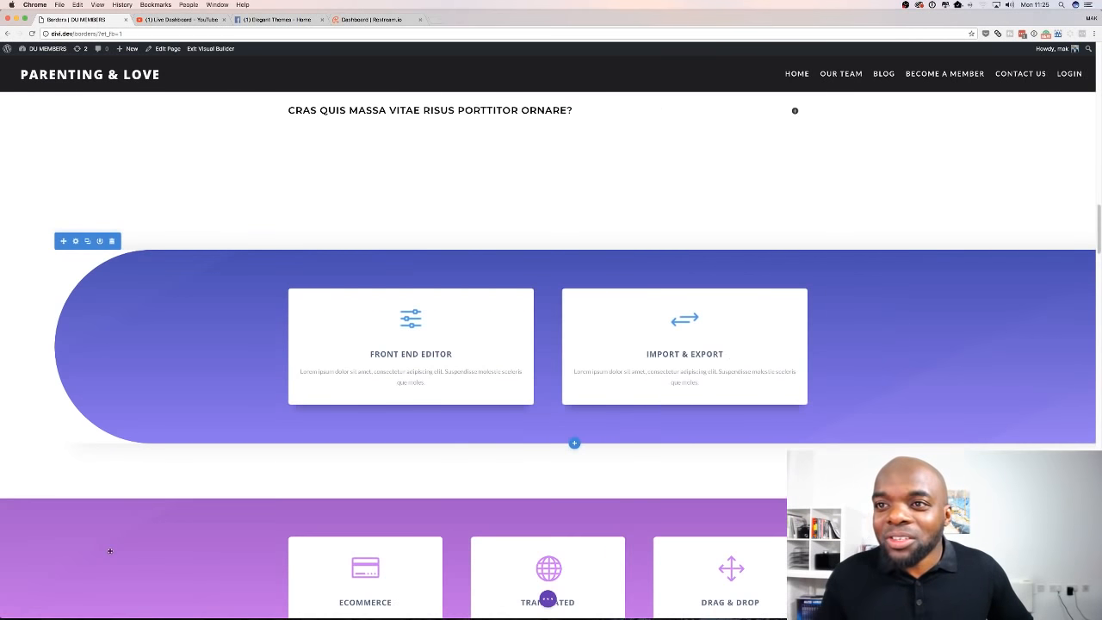
- Open the border design options of the 7 Day Trial pricing table in the Join Today section
scroll(167, 430, "down", 15)
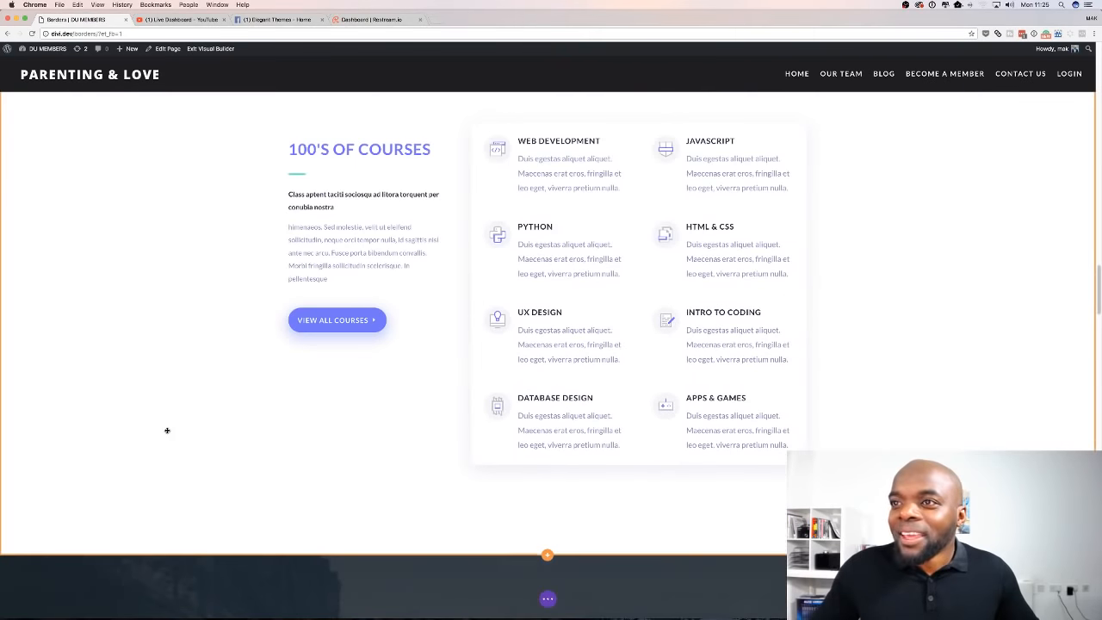
scroll(168, 430, "down", 6)
scroll(168, 429, "up", 4)
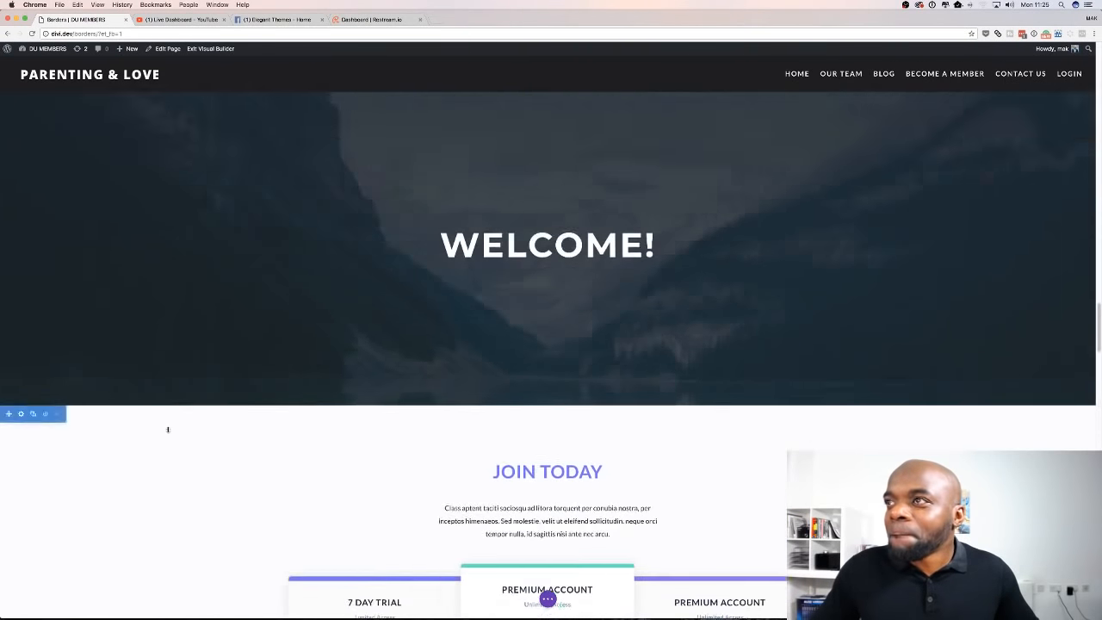
scroll(168, 429, "up", 5)
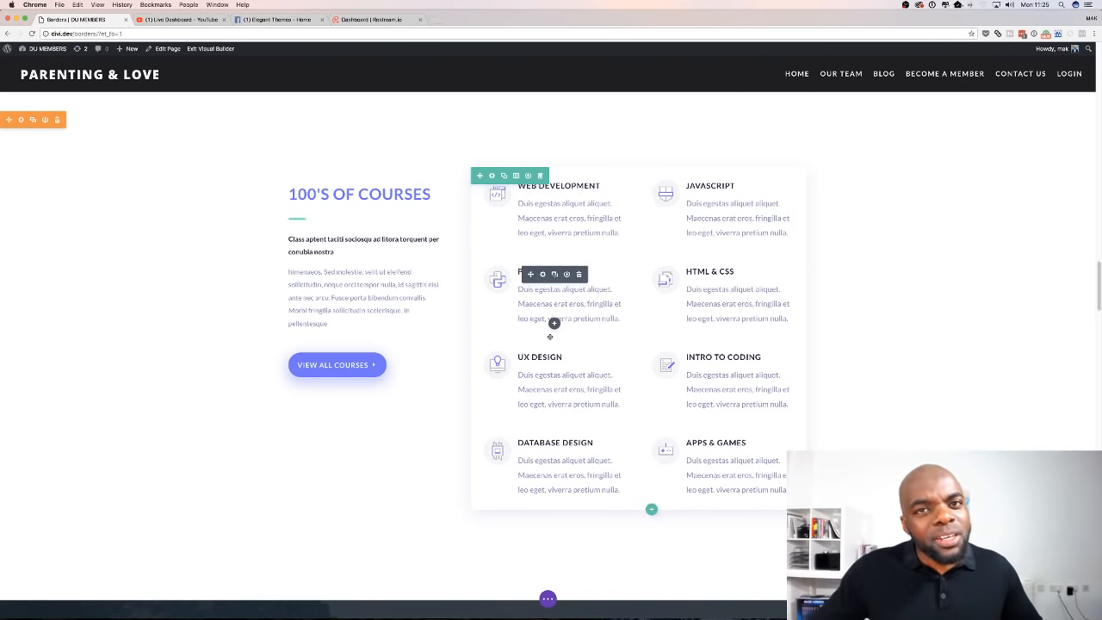
scroll(326, 563, "down", 10)
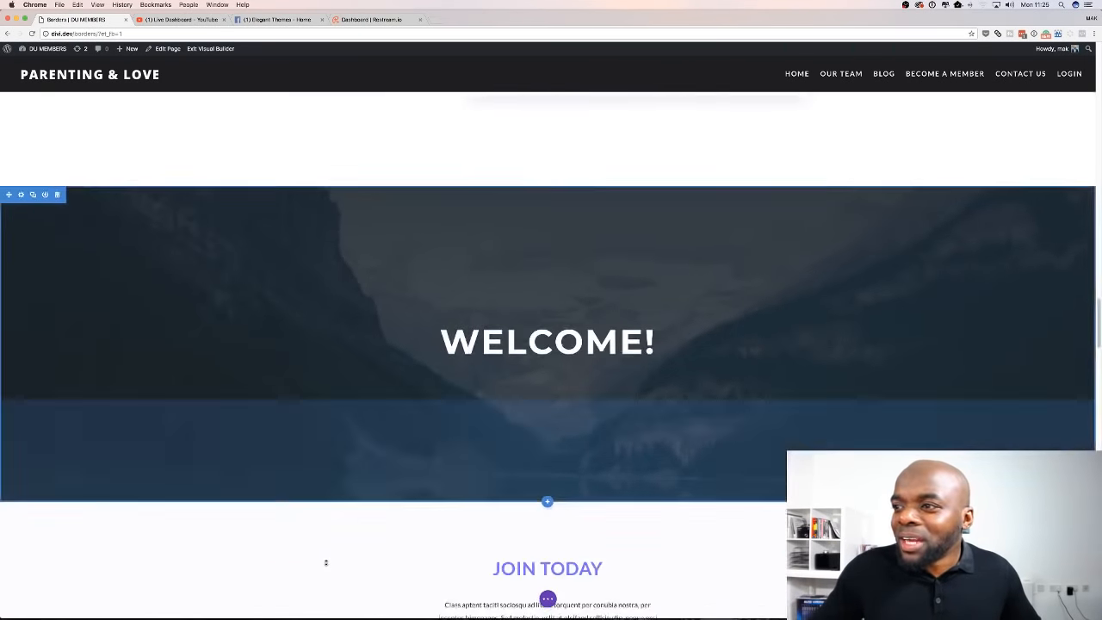
scroll(326, 562, "down", 5)
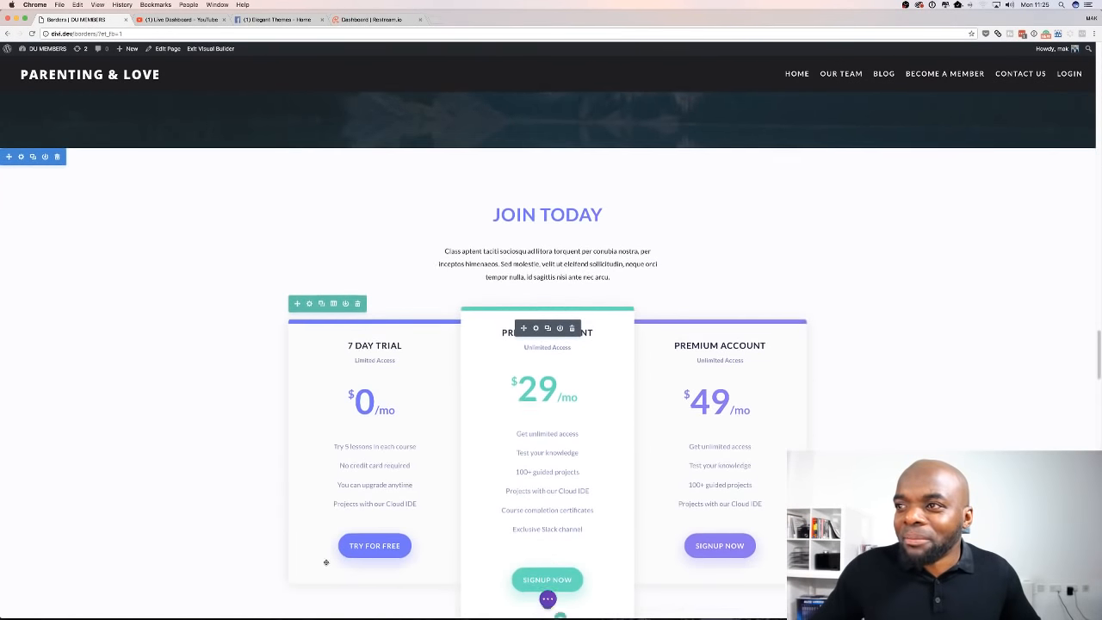
scroll(282, 465, "down", 1)
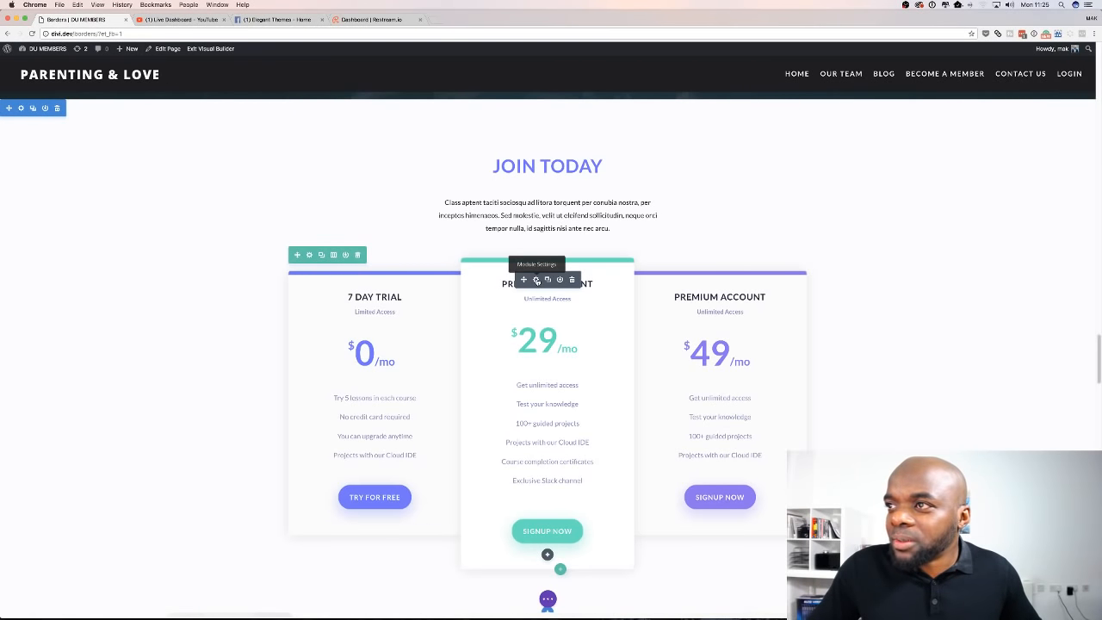
left_click(536, 279)
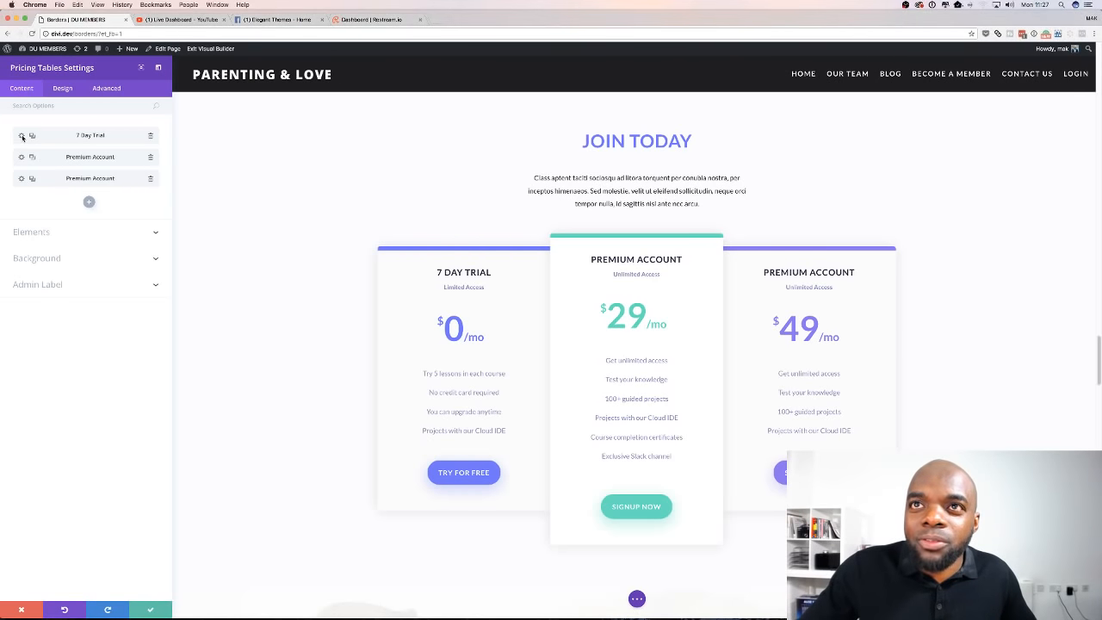
left_click(22, 136)
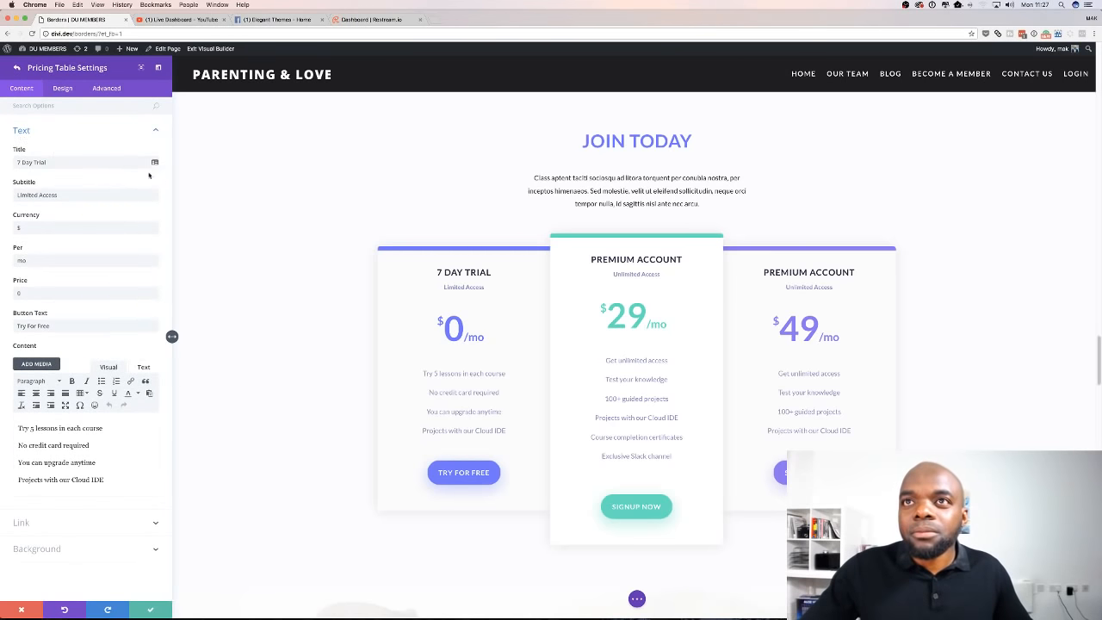
left_click(63, 89)
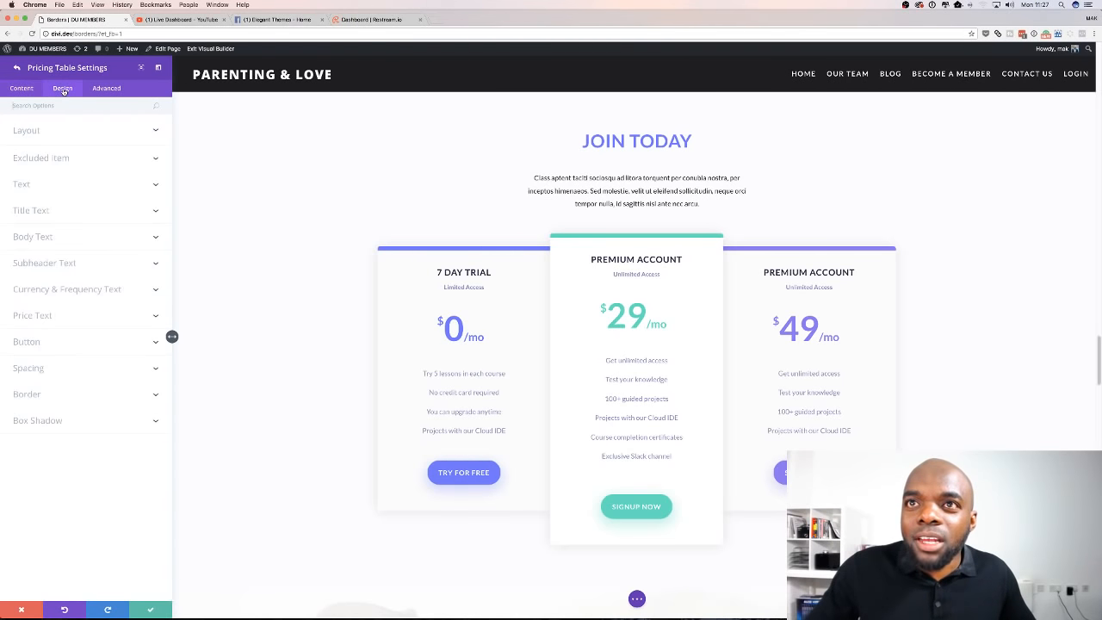
left_click(37, 395)
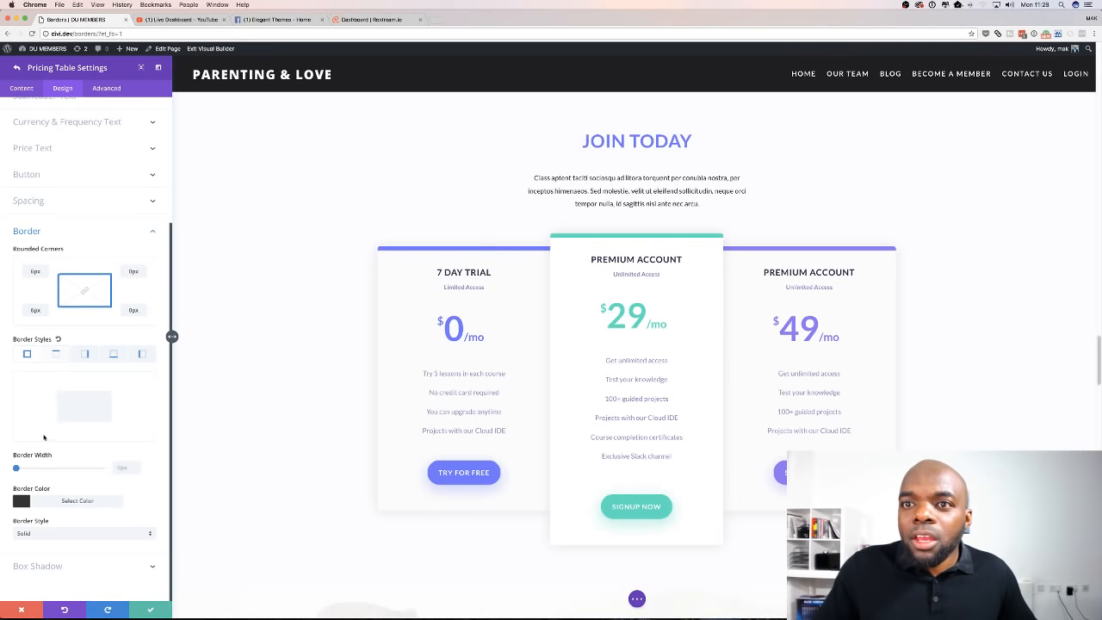
- Try the 7 Day Trial table's top border width at 13px and return it to 10px
left_click(57, 354)
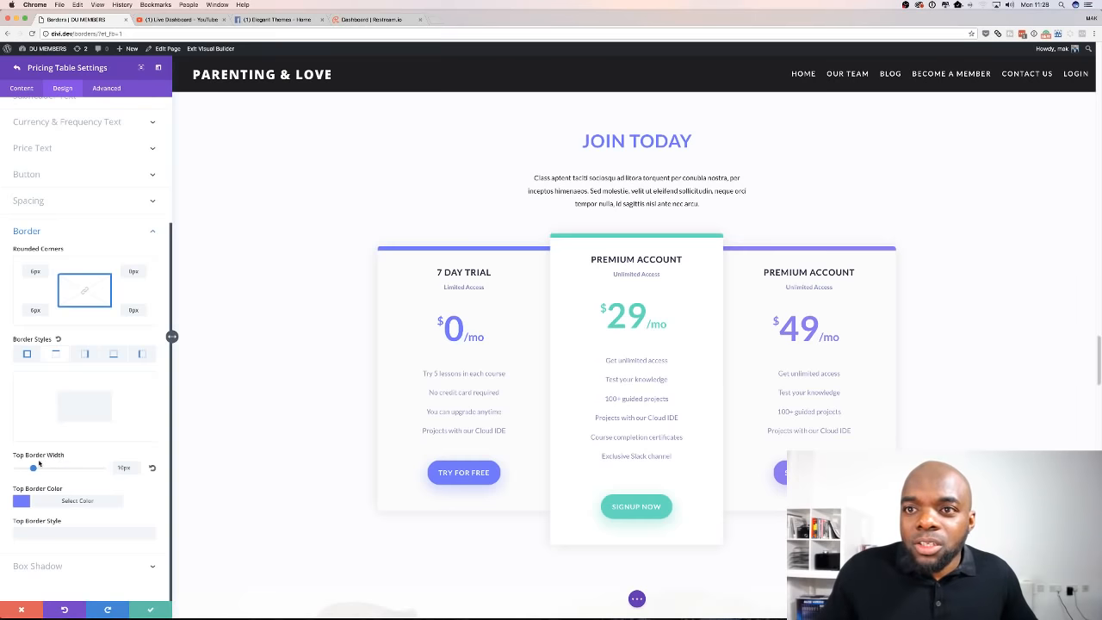
mouse_move(33, 470)
left_mouse_down()
mouse_move(88, 476)
mouse_move(38, 474)
left_mouse_up()
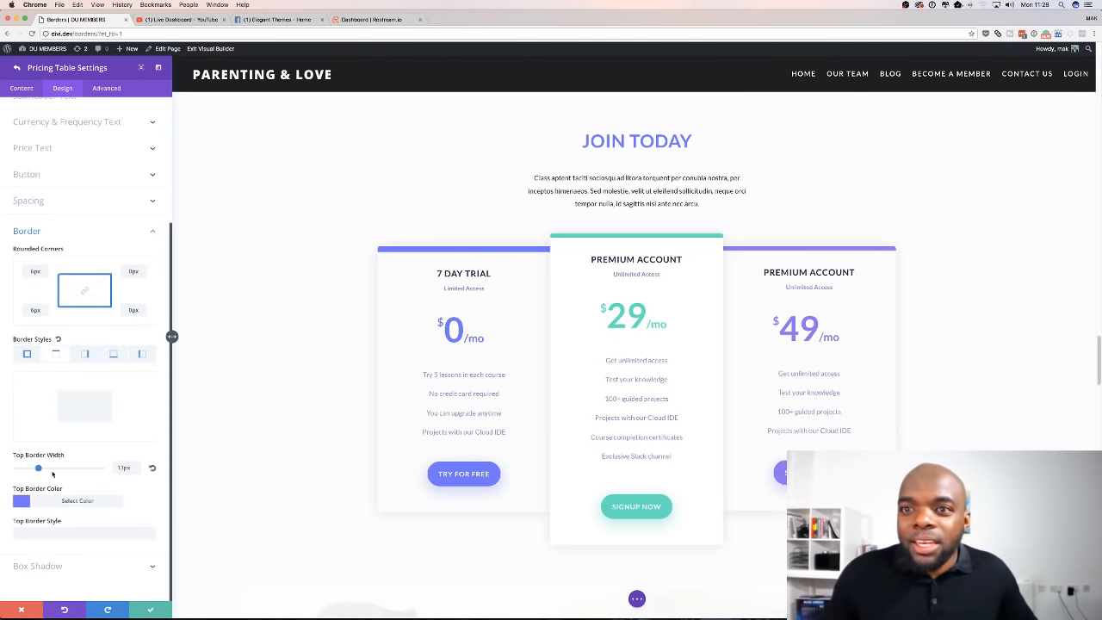
left_click_drag(38, 469, 34, 469)
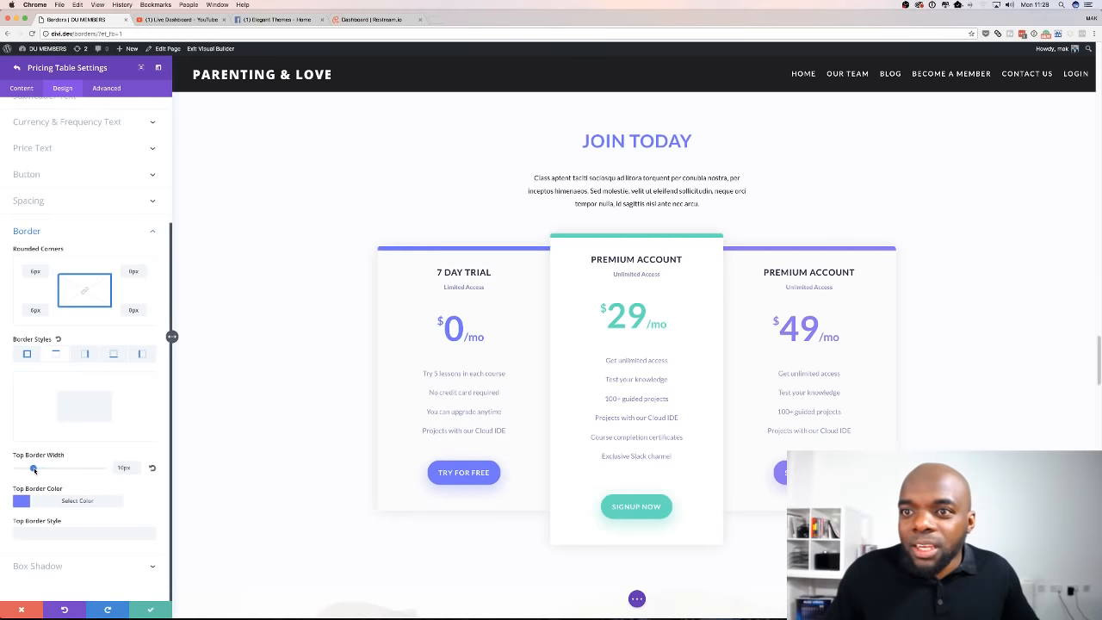
- Change the 7 Day Trial table's top border color to dark navy blue and return to the list of pricing tables
left_click(22, 503)
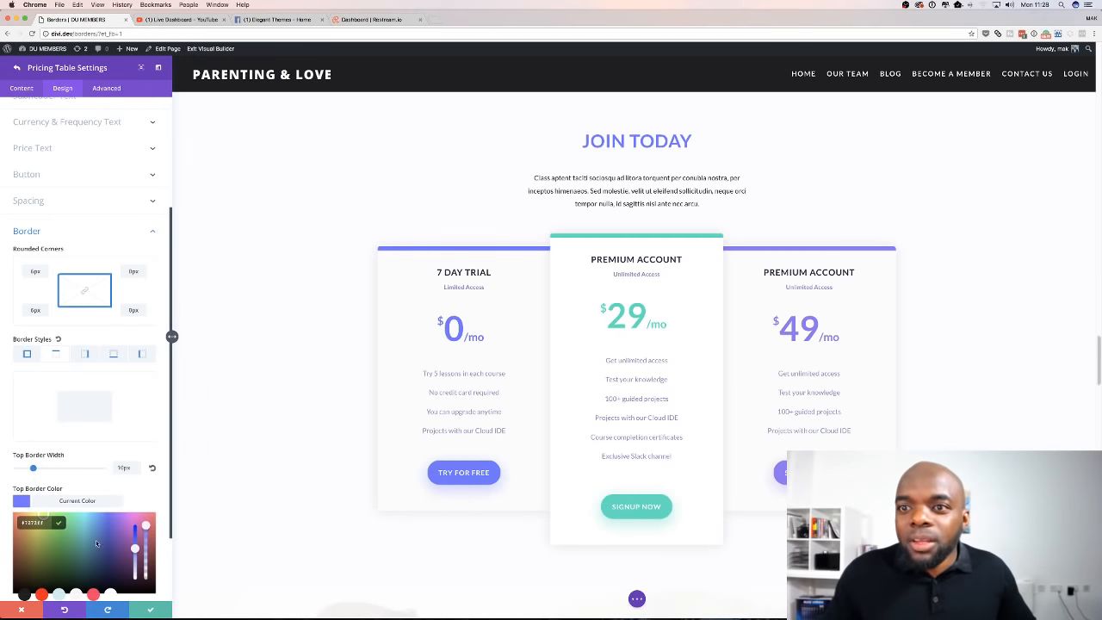
scroll(172, 525, "down", 3)
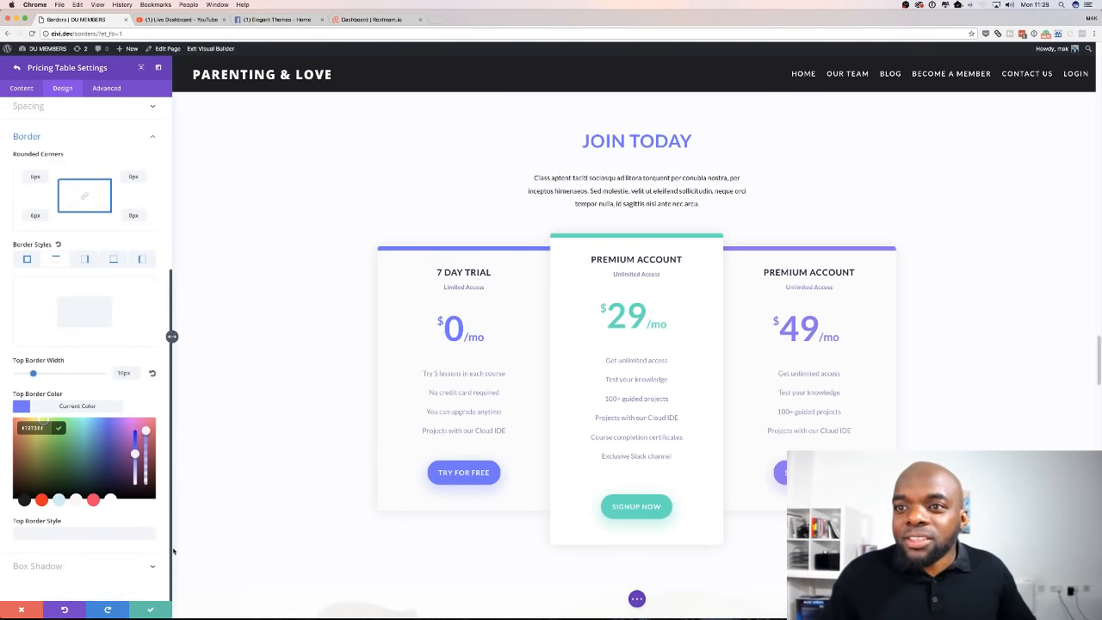
left_click_drag(43, 462, 45, 461)
left_click(93, 452)
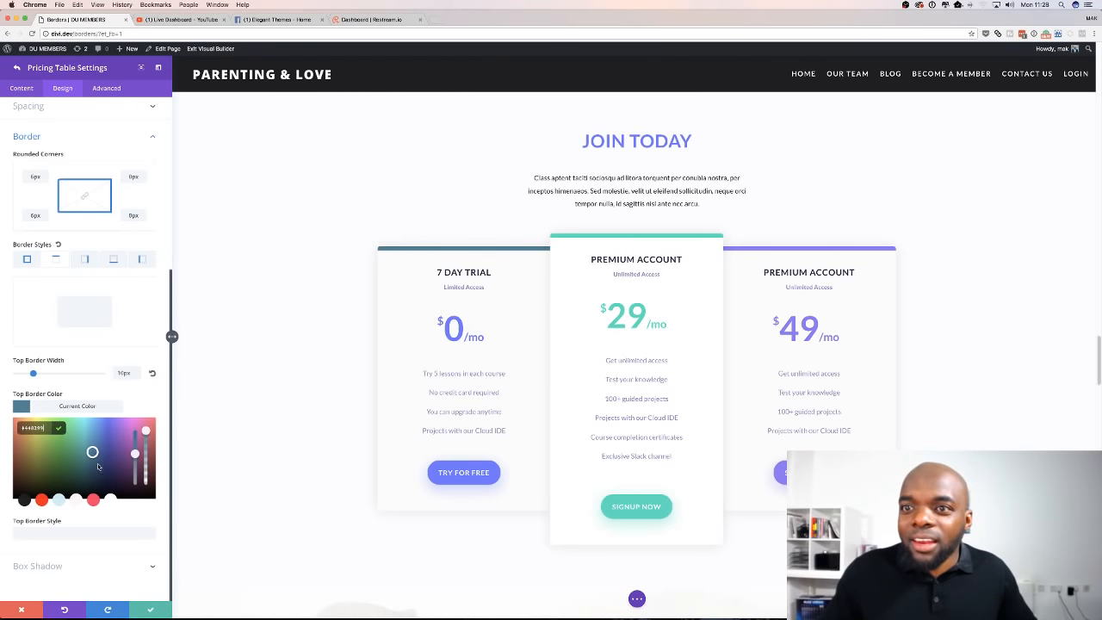
left_click(100, 468)
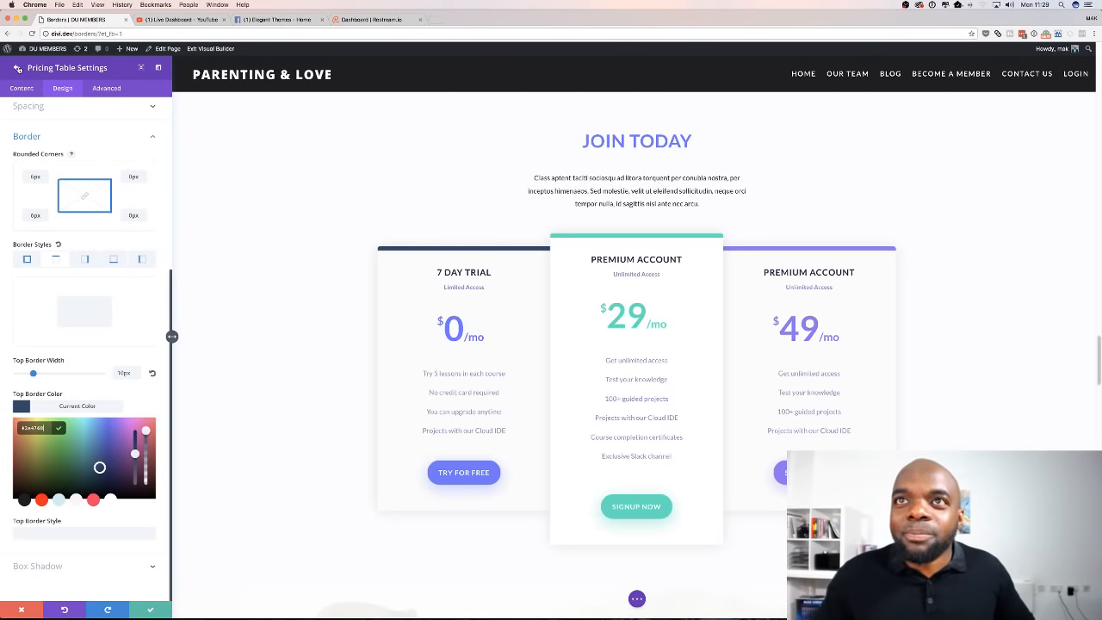
left_click(17, 68)
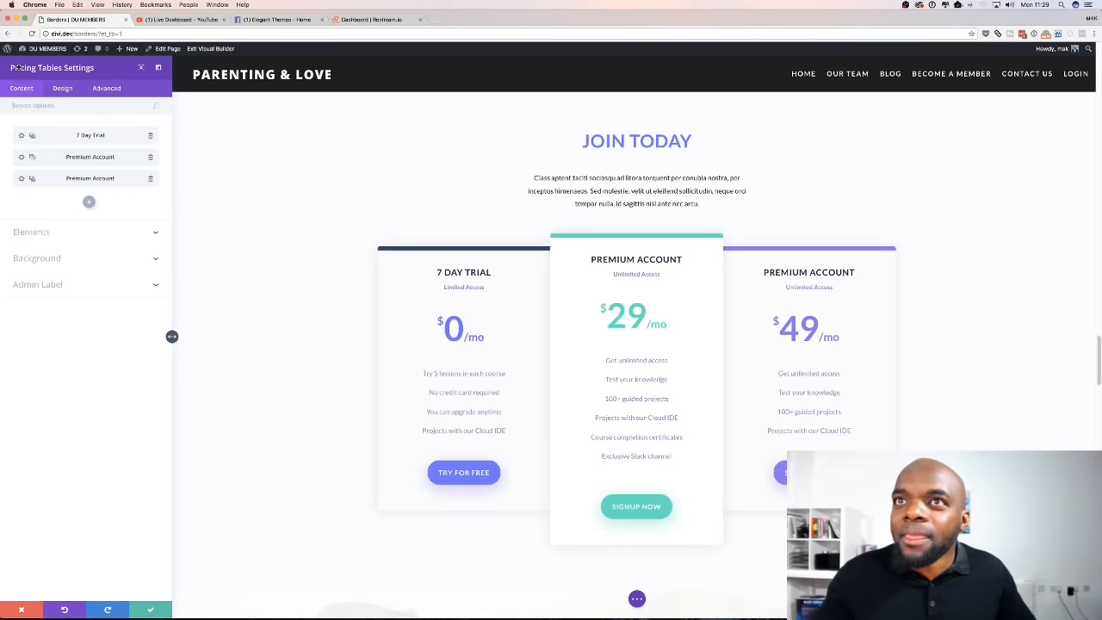
- Change the top border color of the middle $29 Premium Account pricing table to olive green and return to the table list
left_click(22, 159)
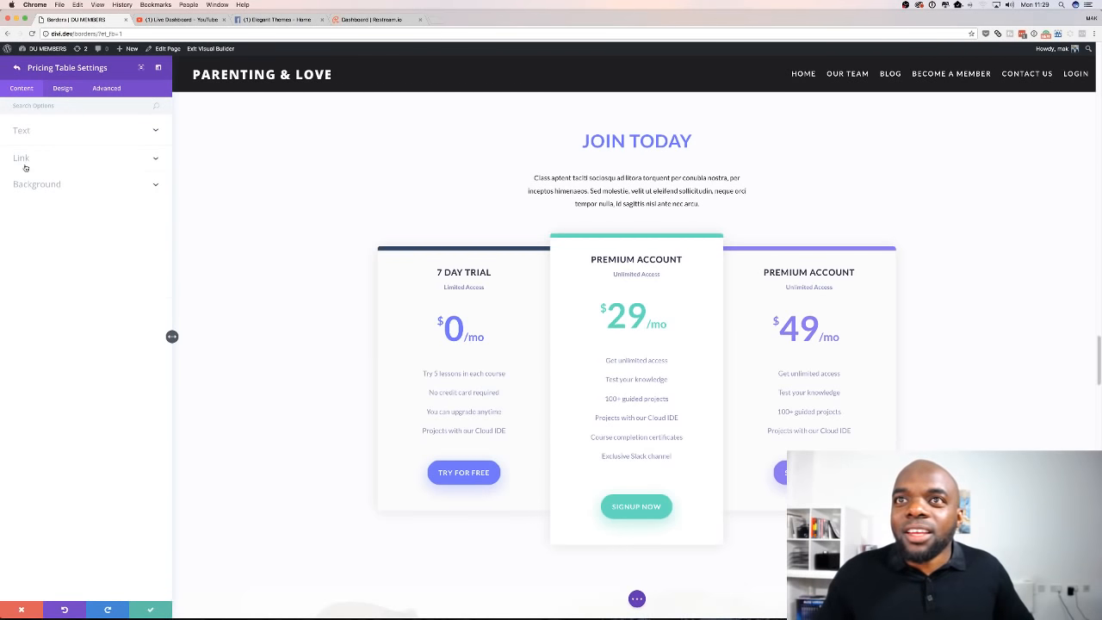
left_click(66, 89)
scroll(78, 435, "down", 4)
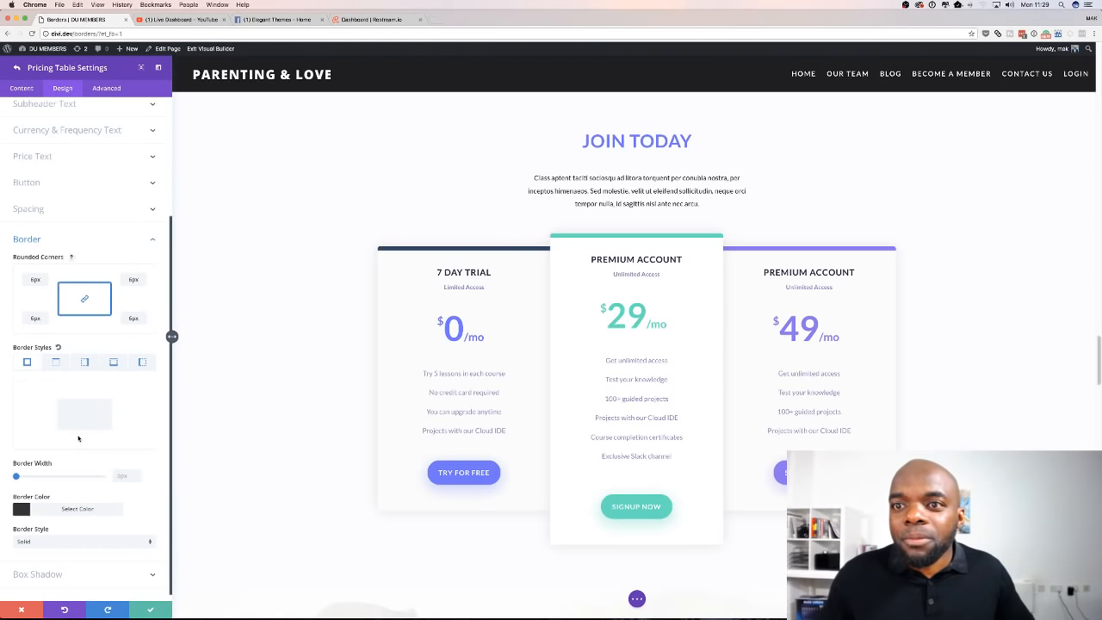
left_click(56, 365)
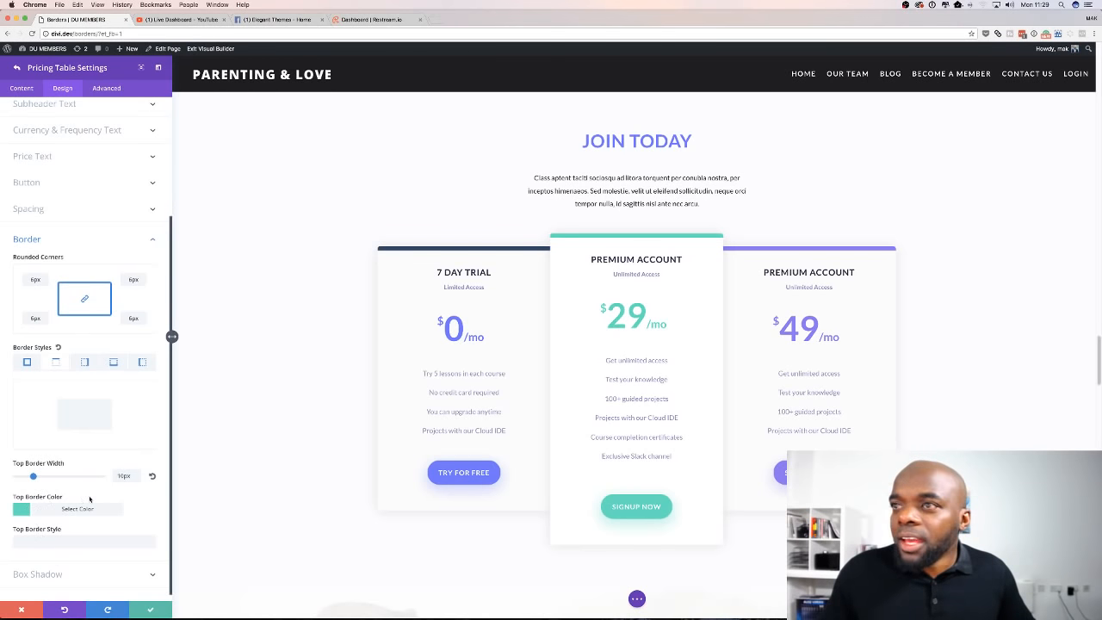
left_click(22, 511)
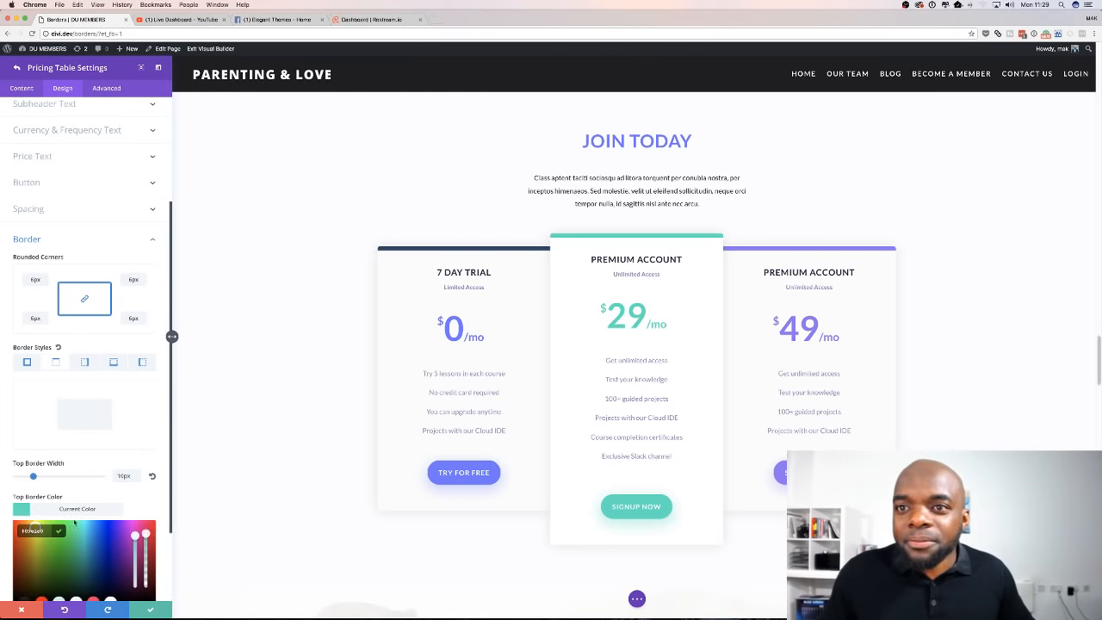
scroll(156, 543, "down", 3)
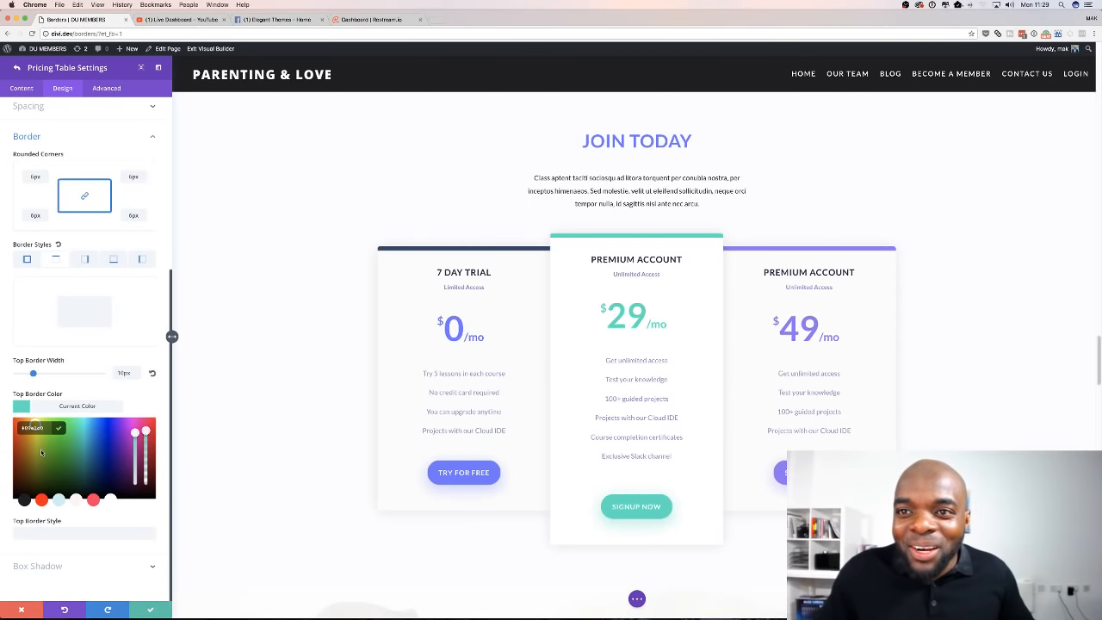
mouse_move(41, 453)
left_mouse_down()
mouse_move(39, 439)
mouse_move(71, 446)
mouse_move(61, 463)
mouse_move(35, 435)
mouse_move(62, 455)
left_mouse_up()
left_click(103, 445)
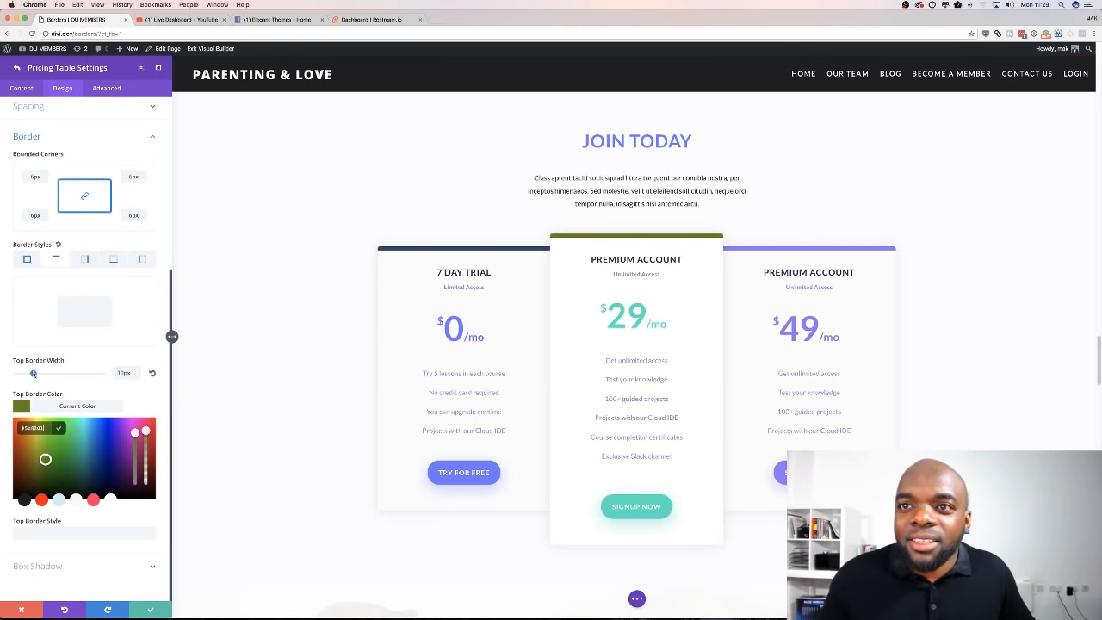
mouse_move(33, 373)
left_mouse_down()
mouse_move(84, 373)
mouse_move(33, 373)
left_mouse_up()
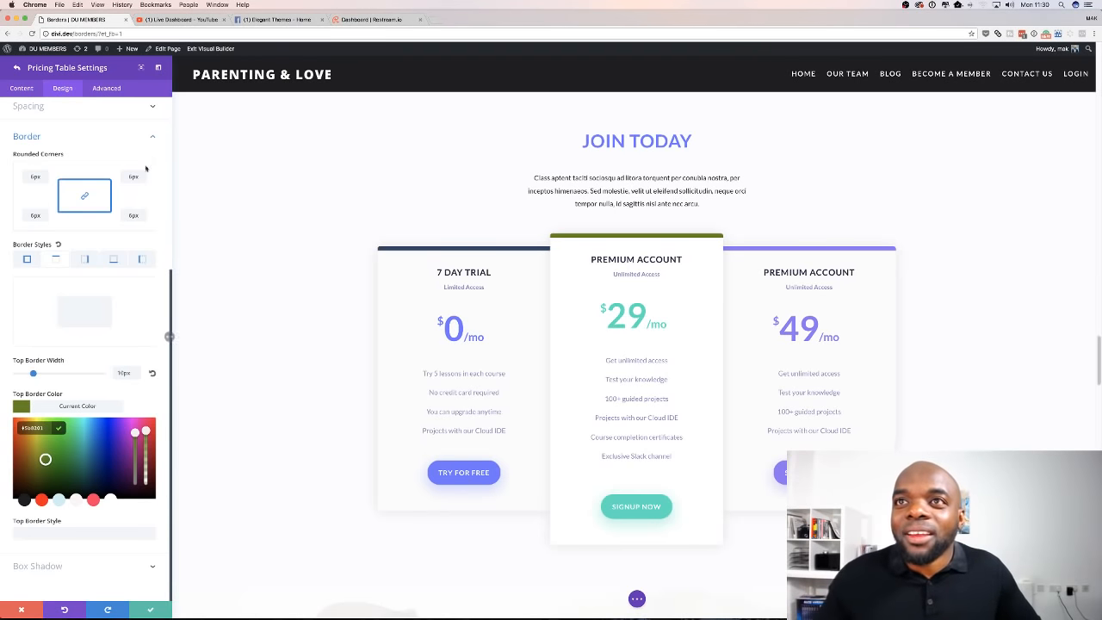
left_click(17, 67)
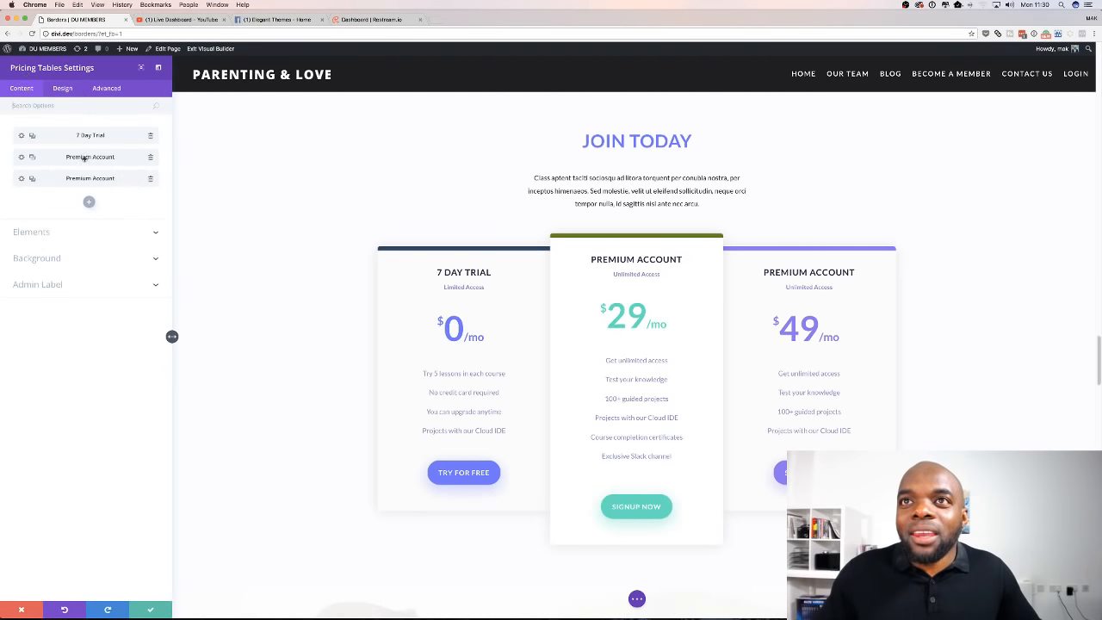
- Add a right border to the $49 Premium Account pricing table, trying 5px and settling on a width of 13px
left_click(23, 179)
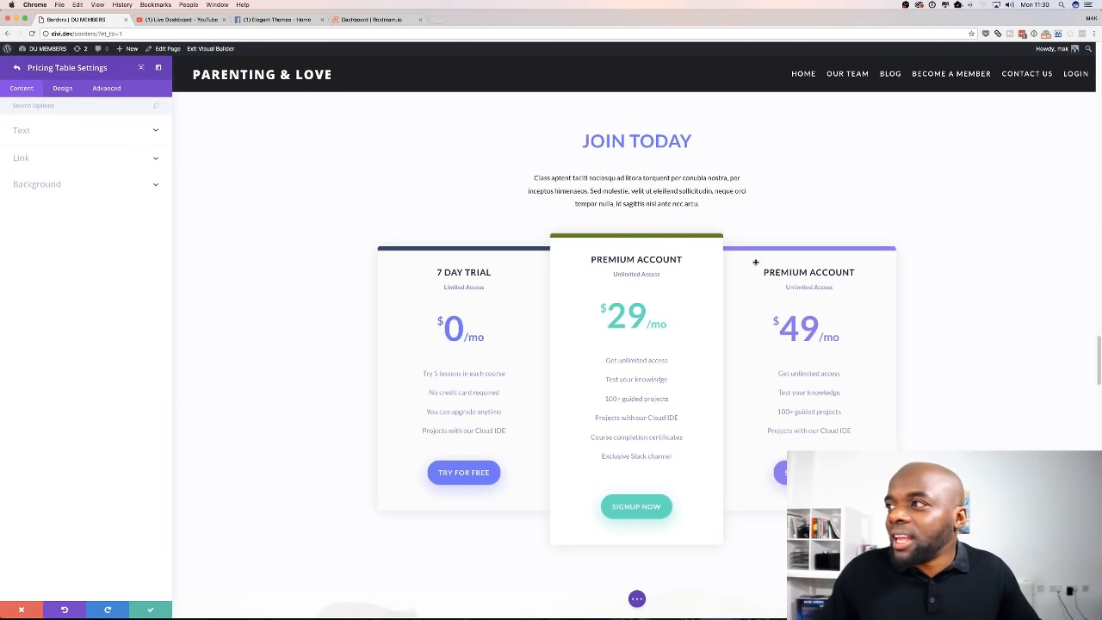
left_click(62, 88)
scroll(133, 450, "down", 3)
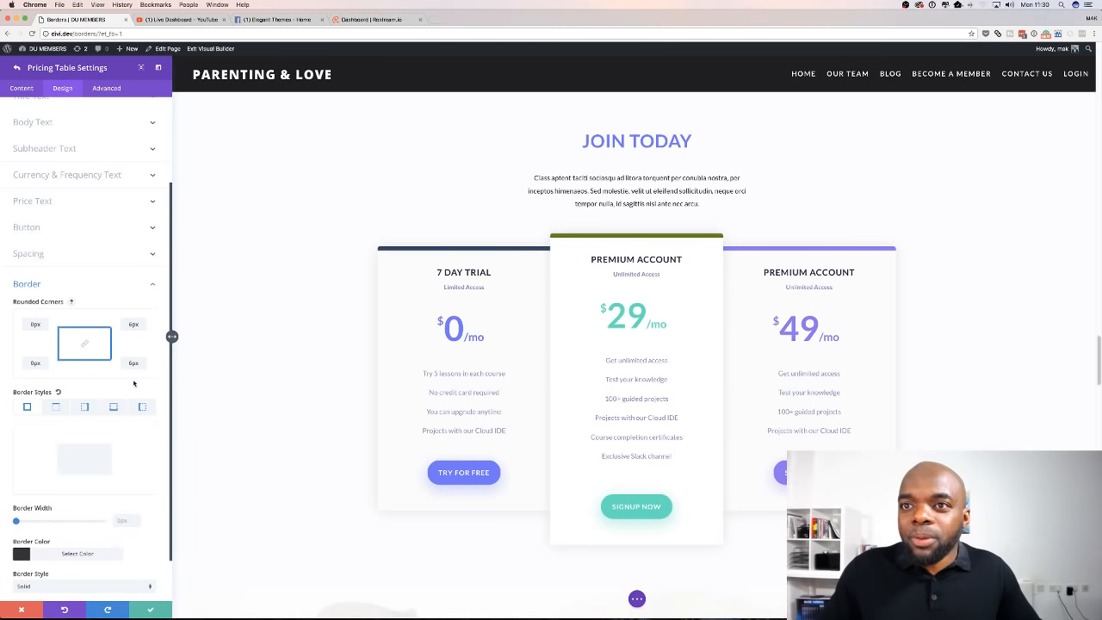
scroll(120, 382, "down", 1)
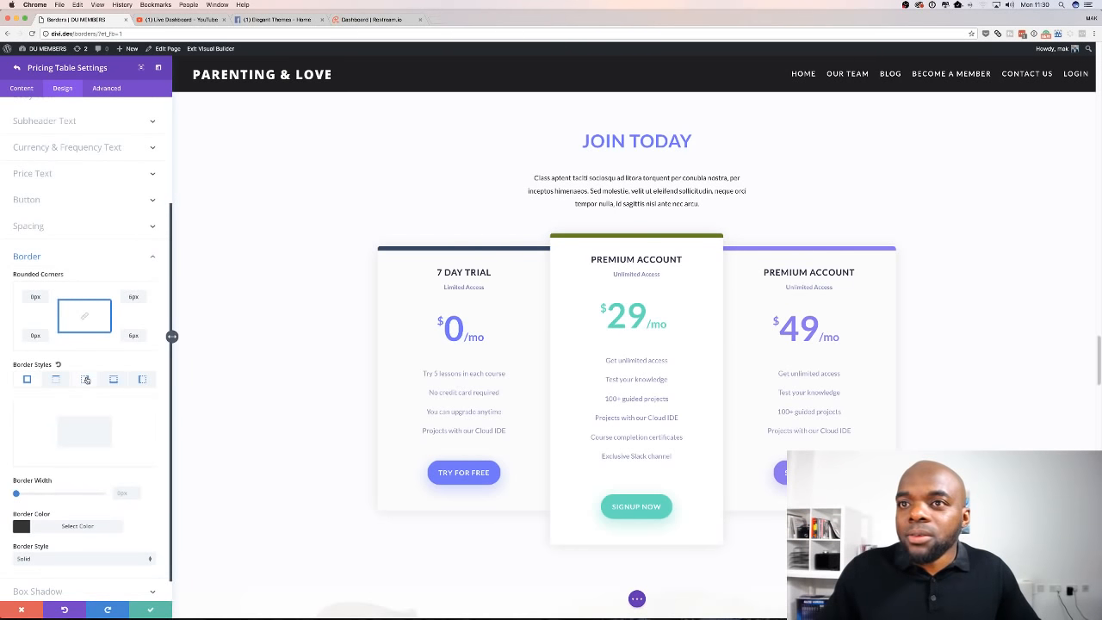
left_click(86, 380)
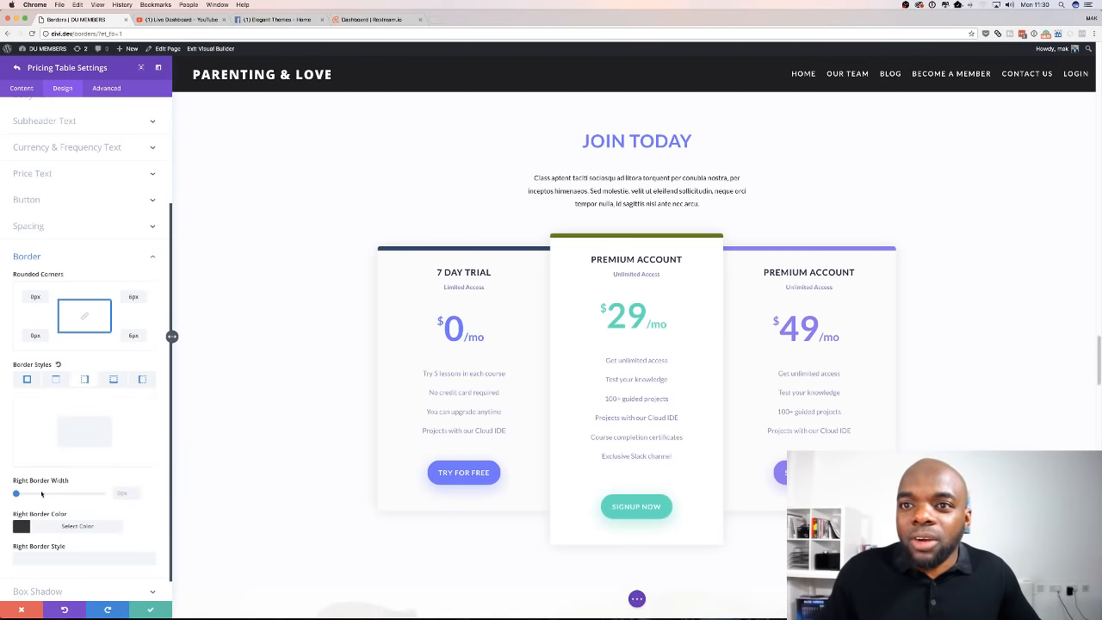
left_click_drag(16, 494, 24, 495)
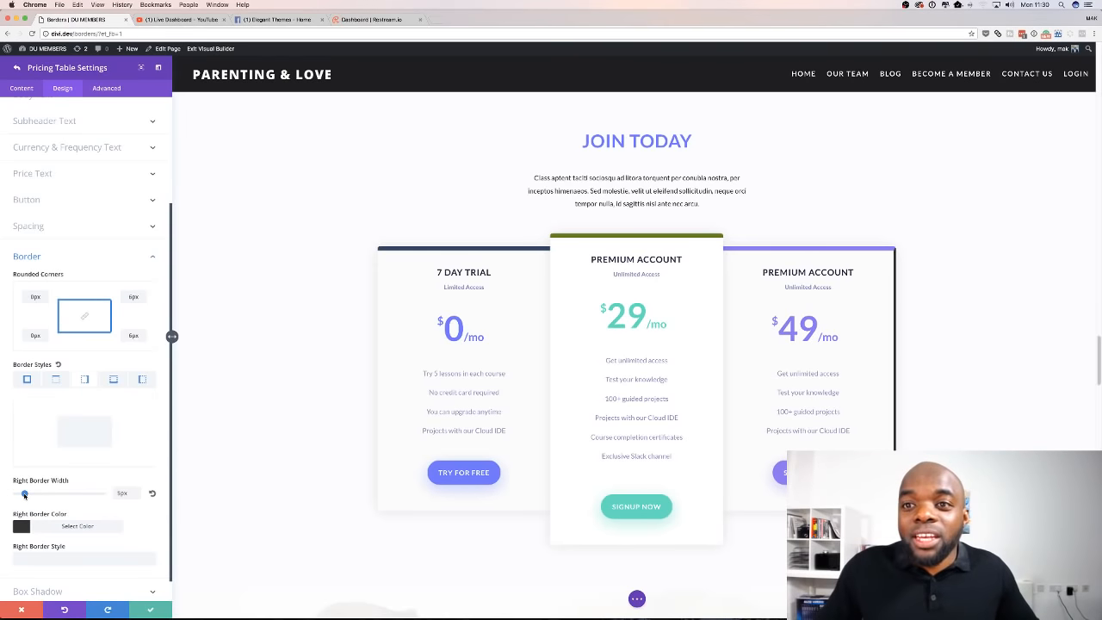
mouse_move(24, 494)
left_mouse_down()
mouse_move(91, 495)
mouse_move(39, 496)
left_mouse_up()
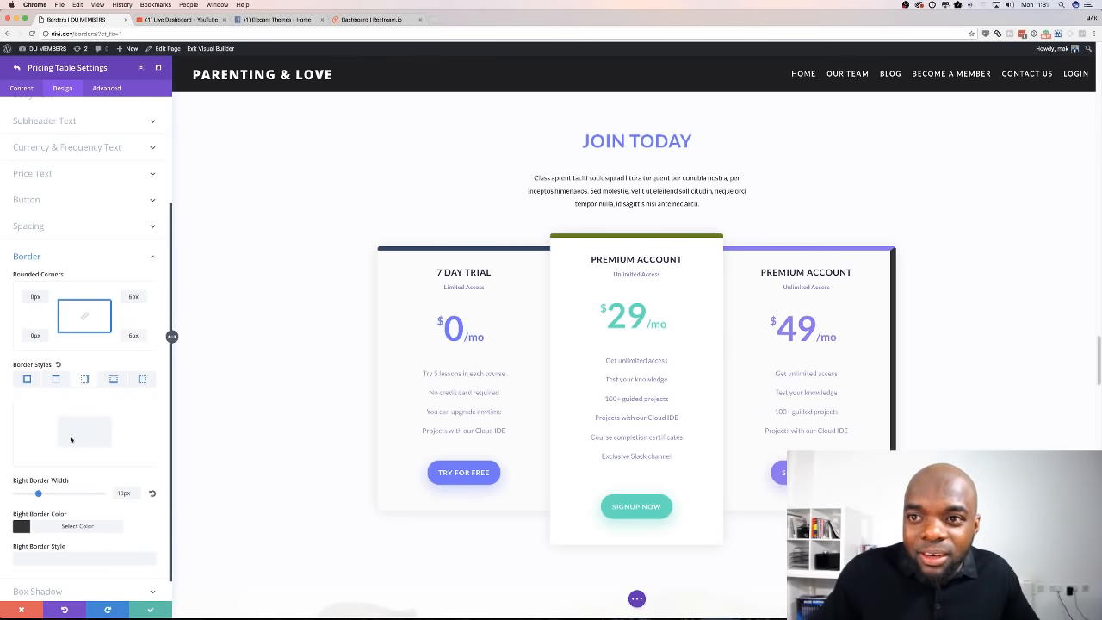
- Reduce the $49 Premium Account table's right border width to 0px and close the pricing table settings by discarding them
left_click_drag(38, 494, 37, 494)
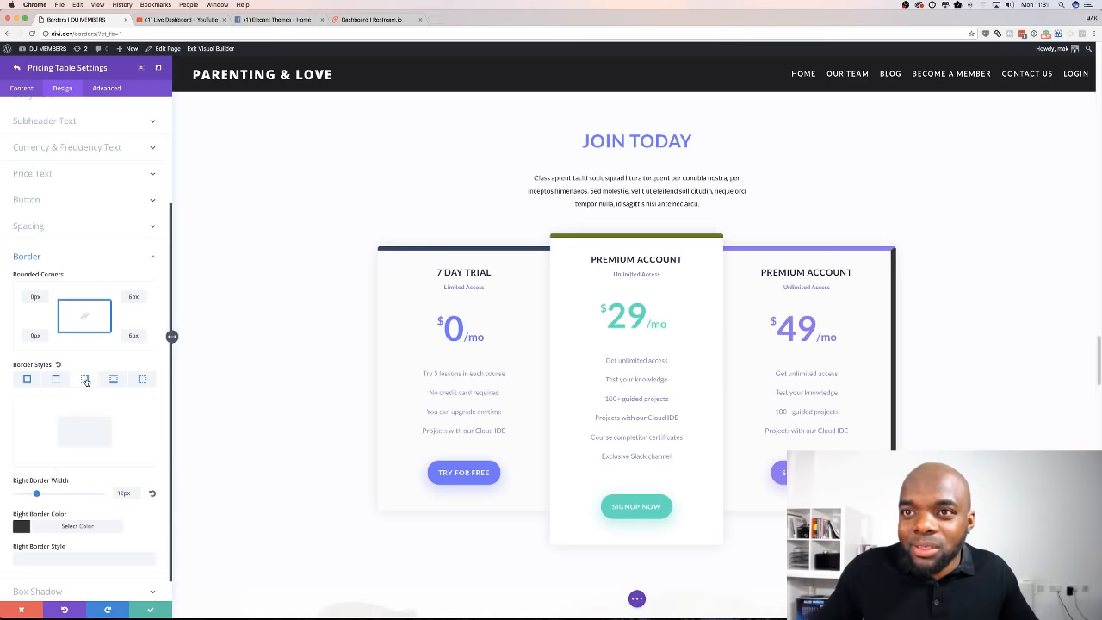
left_click_drag(35, 495, 16, 494)
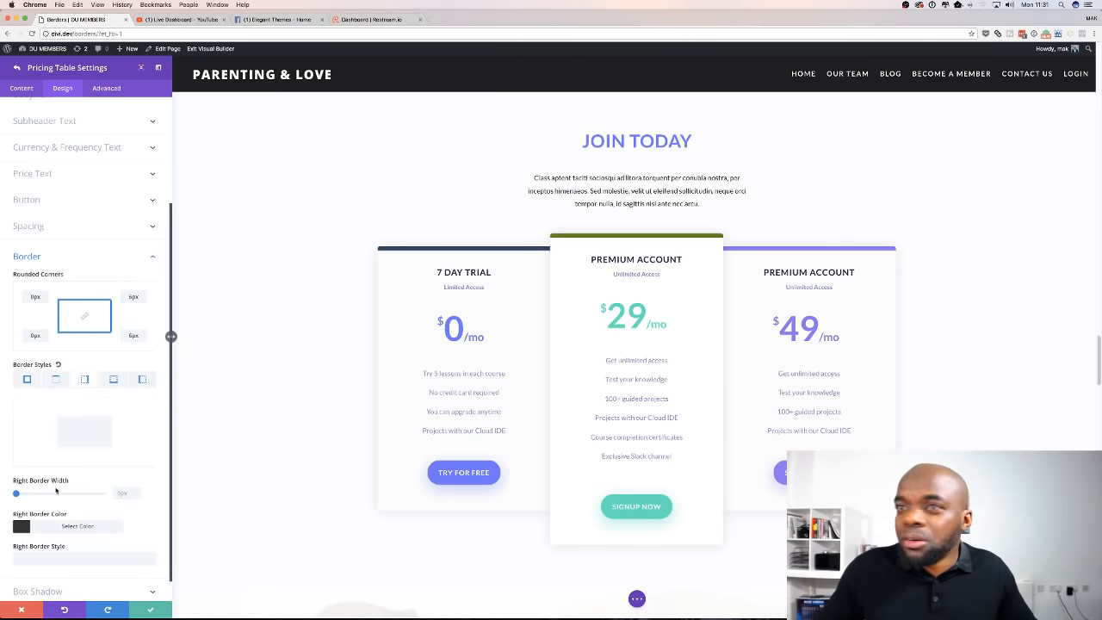
scroll(163, 531, "down", 2)
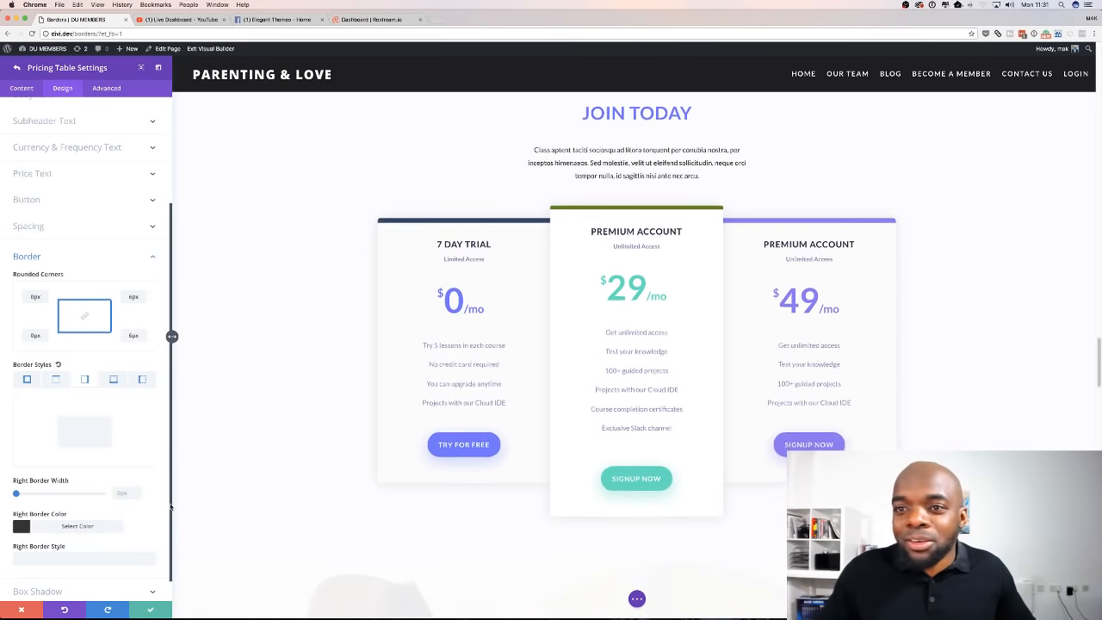
scroll(160, 438, "down", 1)
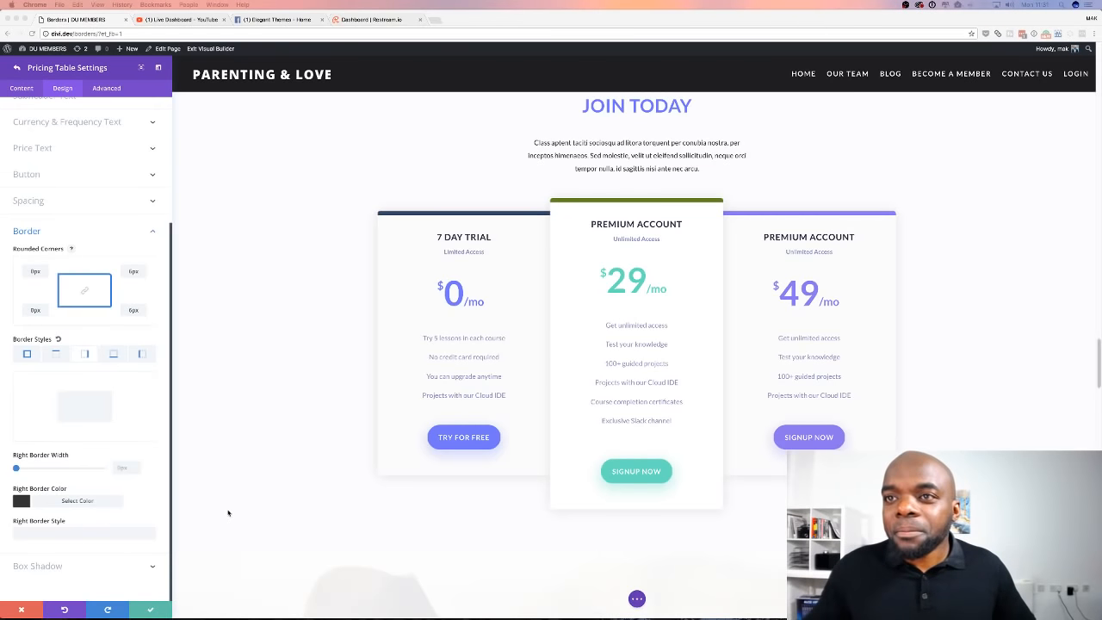
scroll(298, 330, "down", 2)
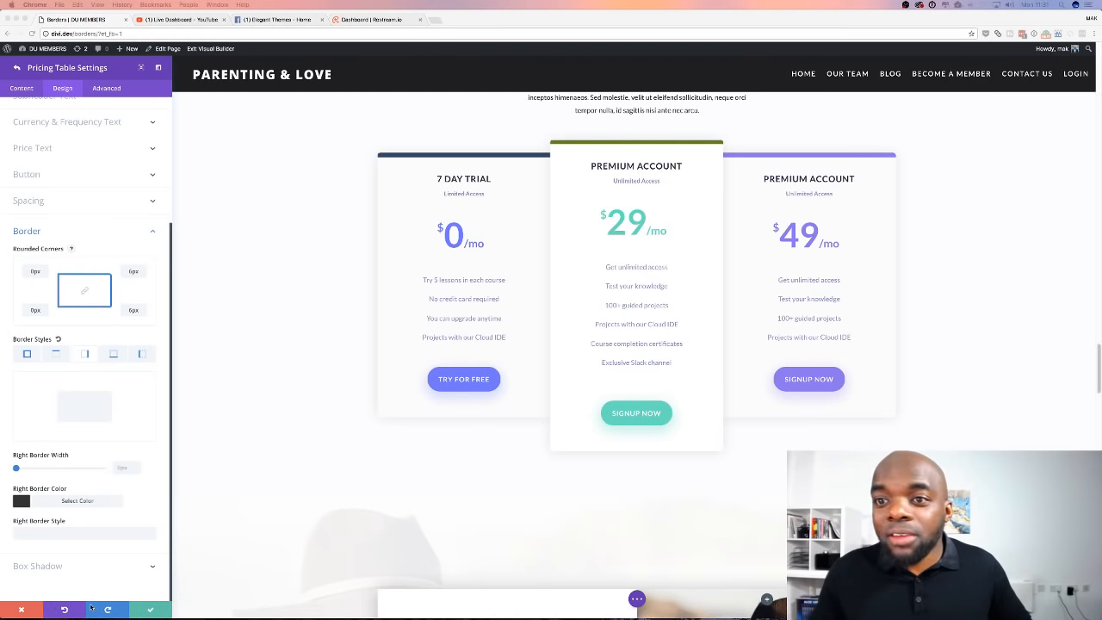
left_click(22, 610)
- Open the border options of the image with glasses and books beside the What We Do text
scroll(138, 482, "down", 8)
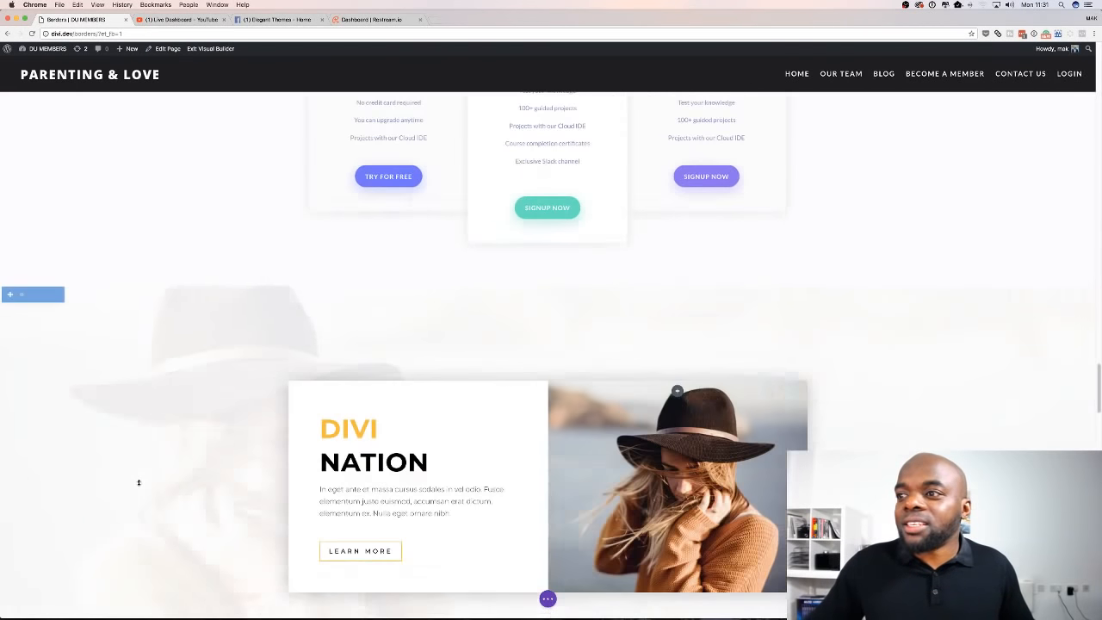
scroll(138, 483, "up", 2)
scroll(138, 482, "up", 1)
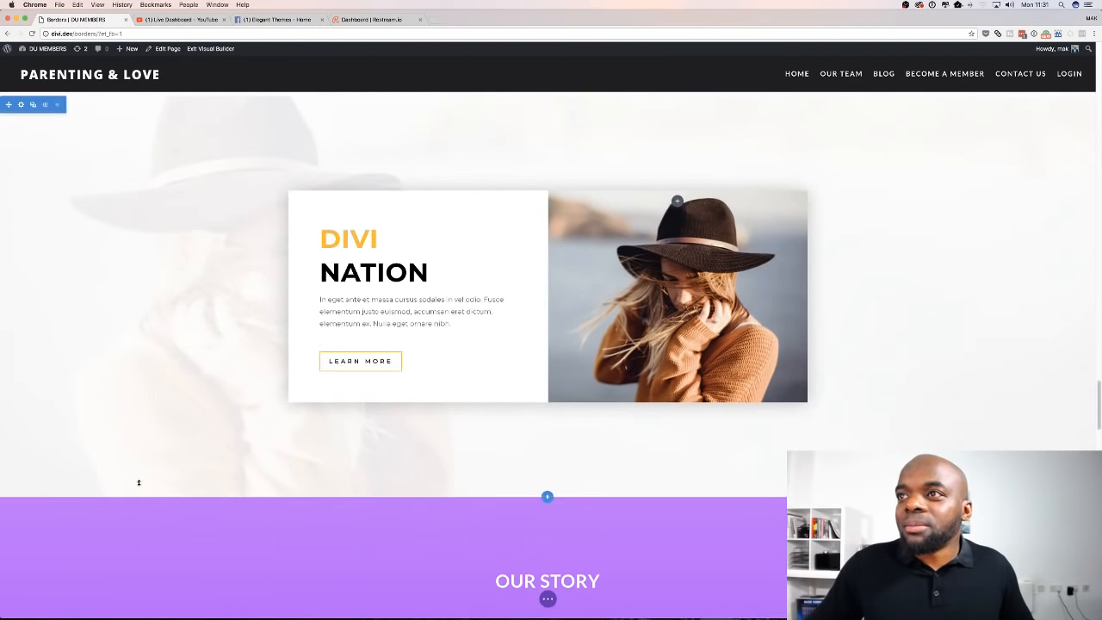
scroll(138, 482, "down", 7)
scroll(138, 482, "down", 3)
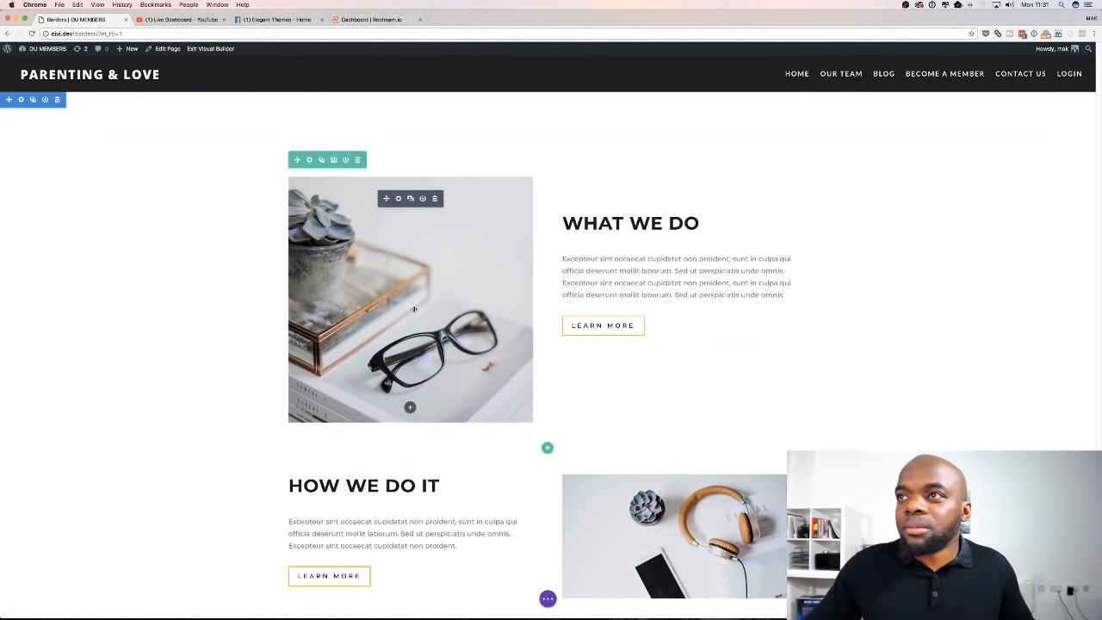
left_click(399, 199)
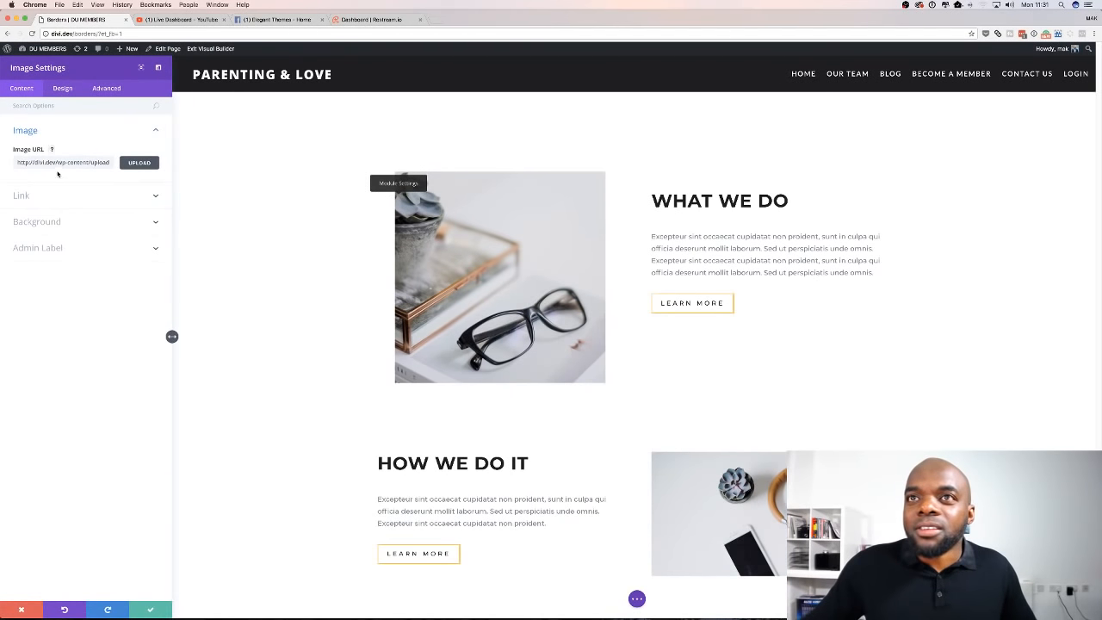
left_click(62, 89)
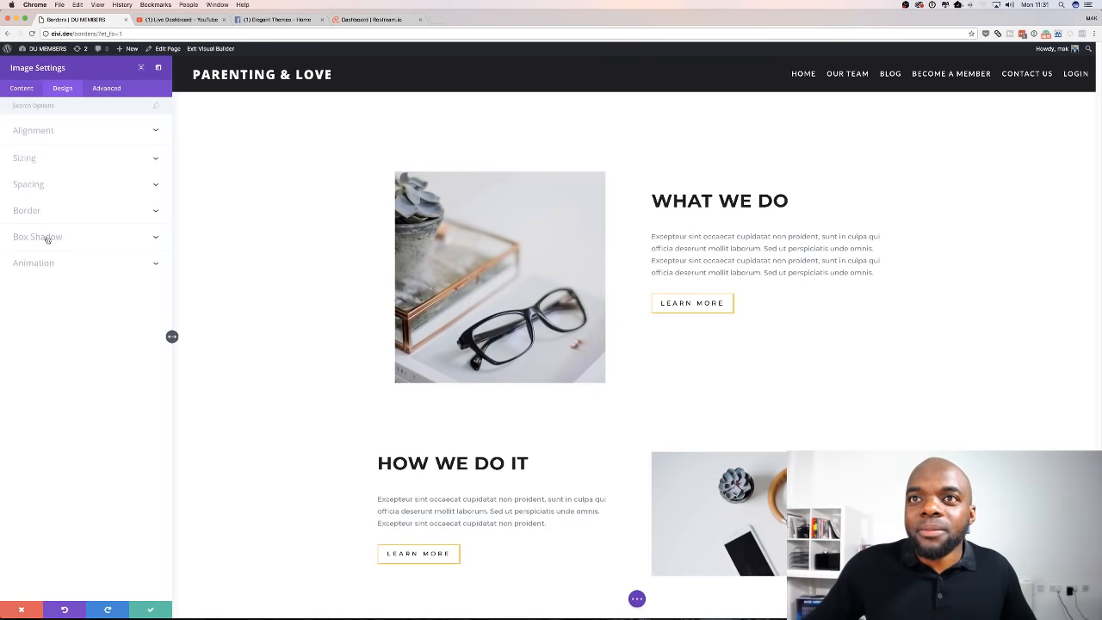
left_click(27, 211)
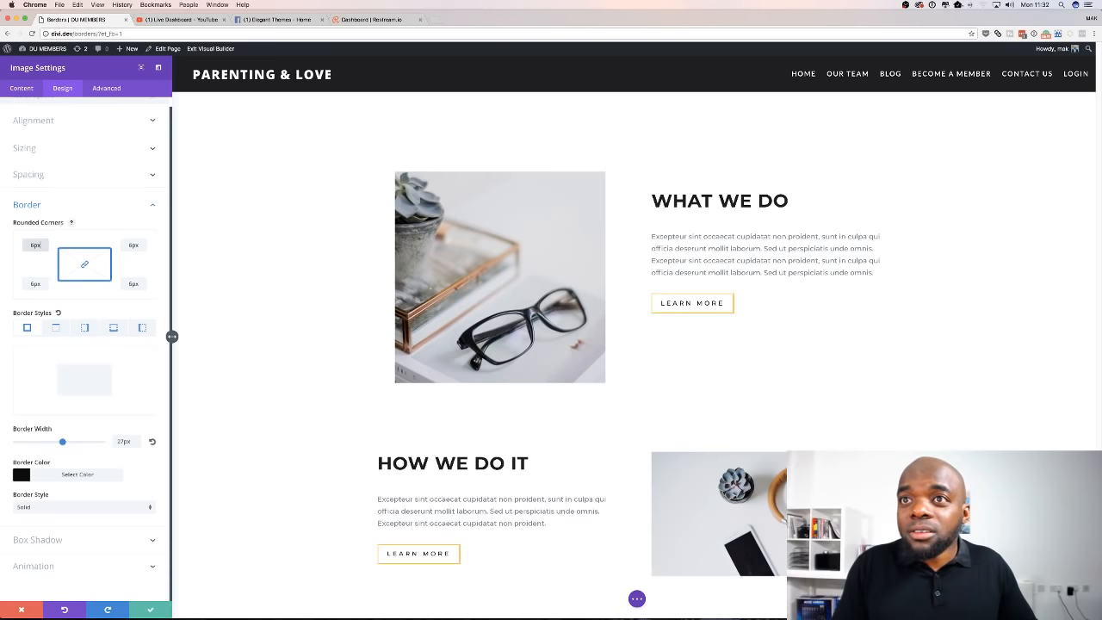
left_click(103, 240)
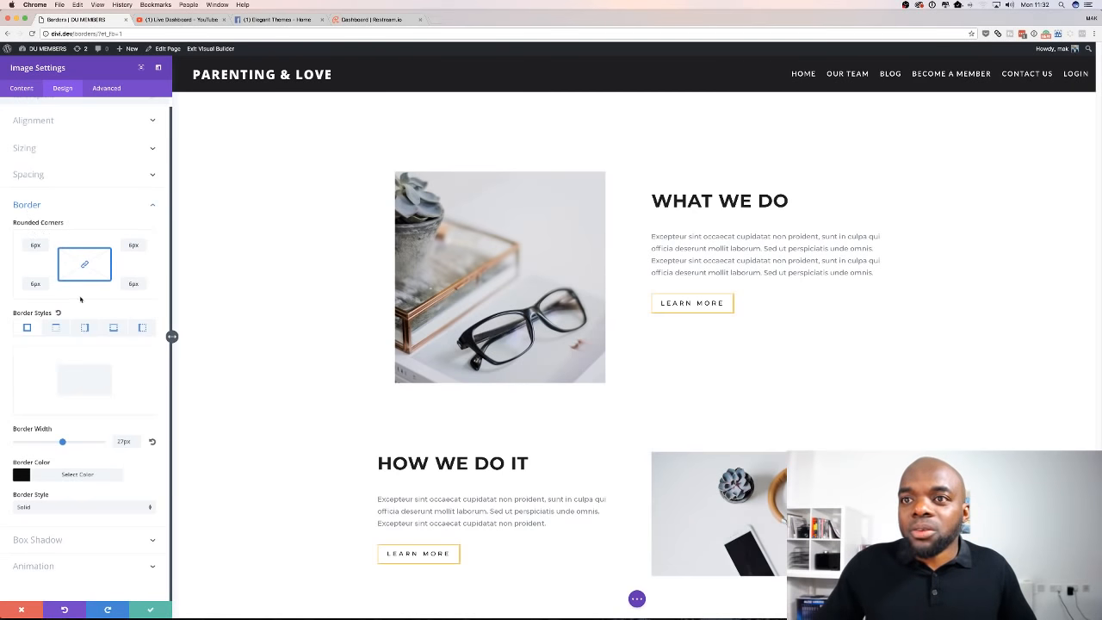
- Examine the glasses image's top, right, bottom, left and all-sides border settings and discard the image settings
left_click(56, 329)
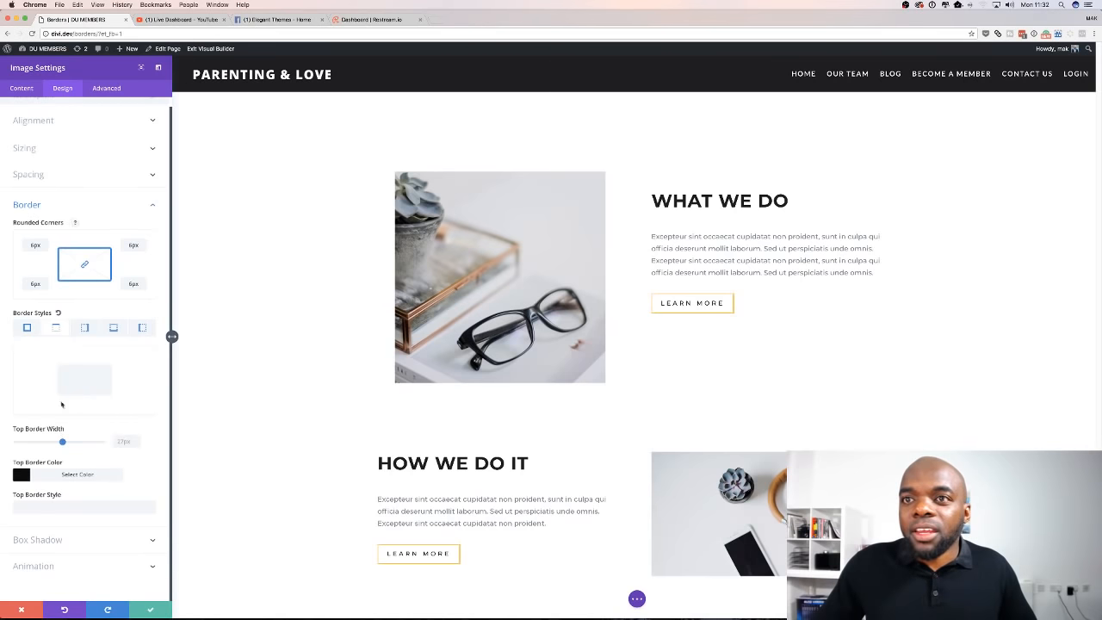
left_click(85, 329)
left_click(113, 328)
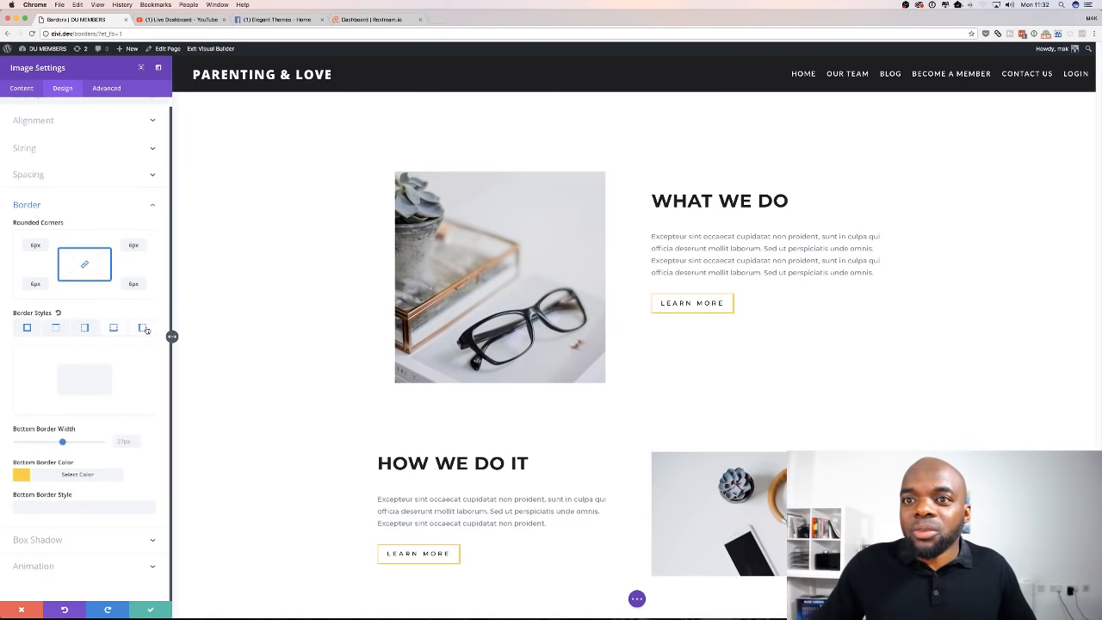
left_click(142, 329)
left_click(113, 329)
left_click(84, 329)
left_click(58, 329)
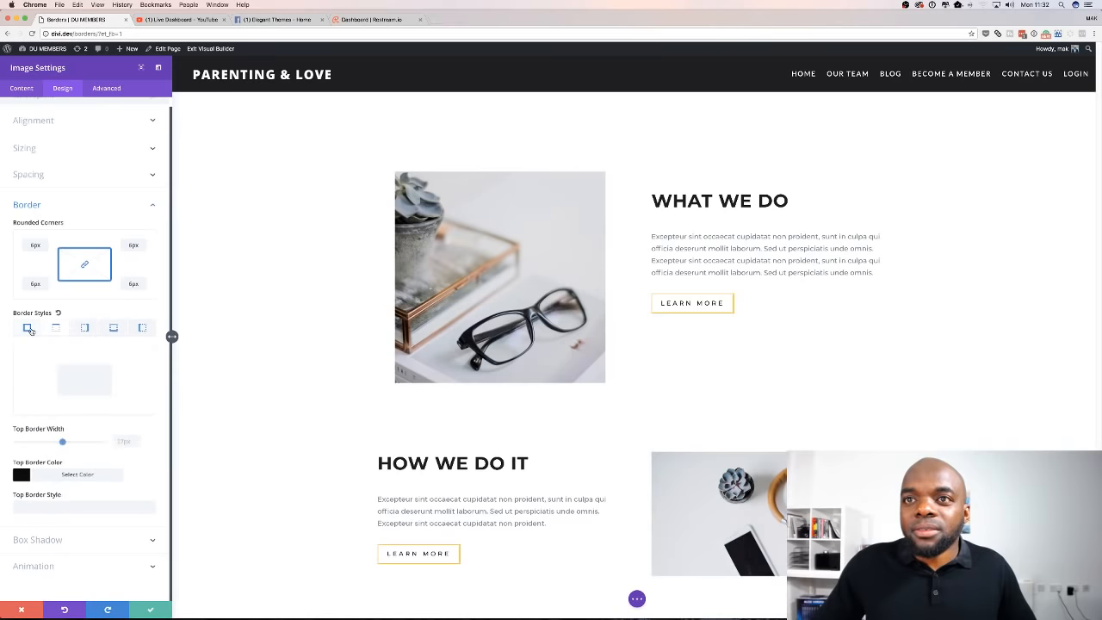
left_click(28, 329)
scroll(111, 327, "up", 1)
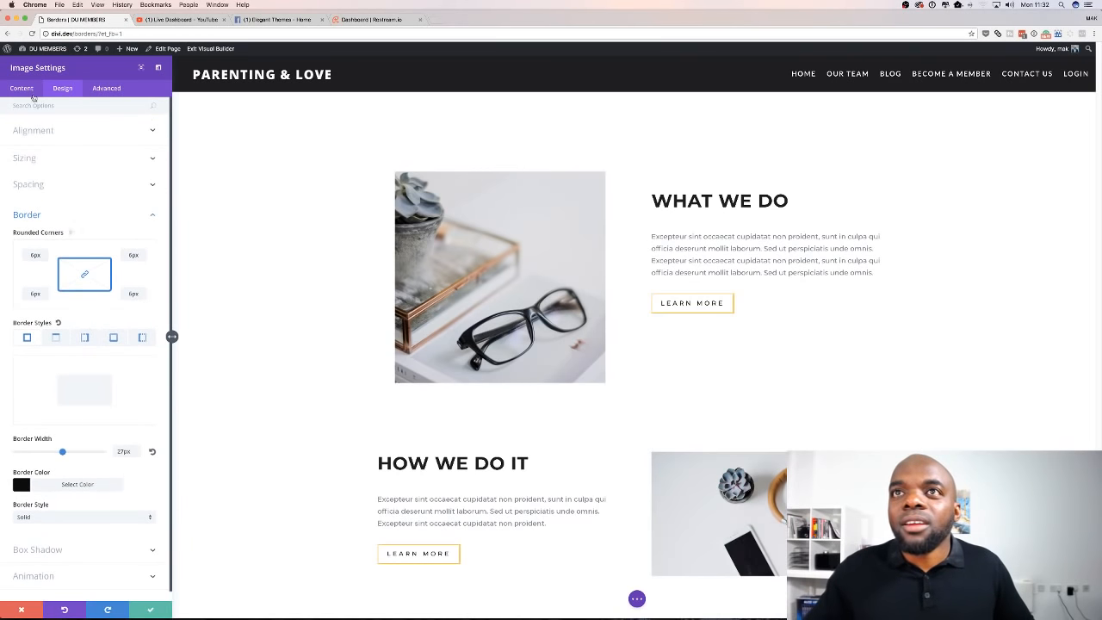
scroll(264, 330, "down", 10)
scroll(310, 371, "up", 1)
scroll(310, 372, "up", 1)
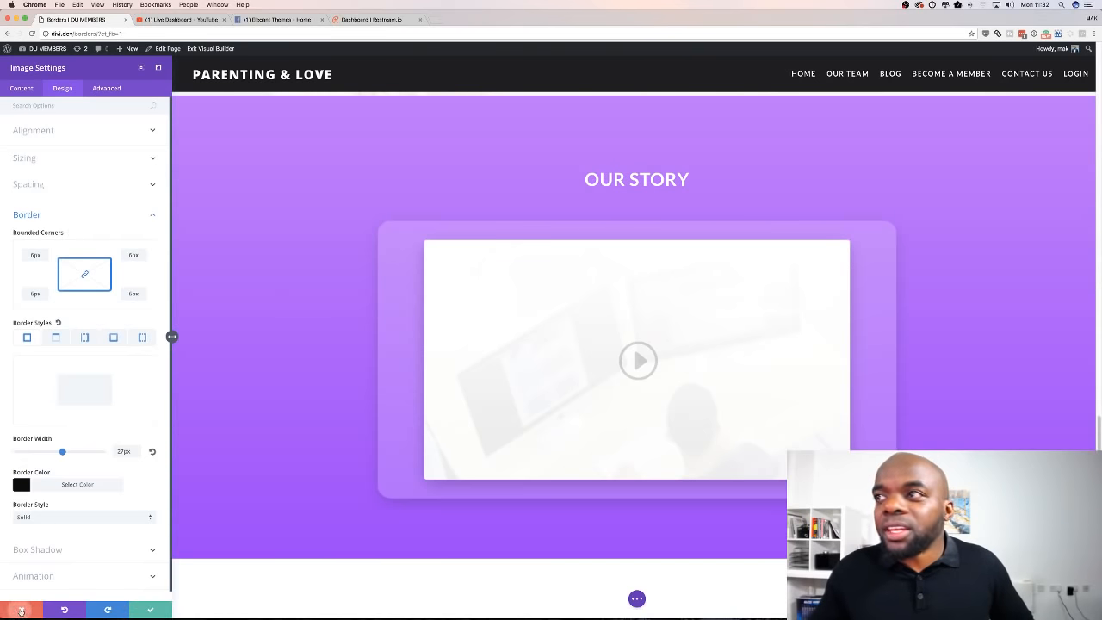
left_click(22, 610)
mouse_move(336, 268)
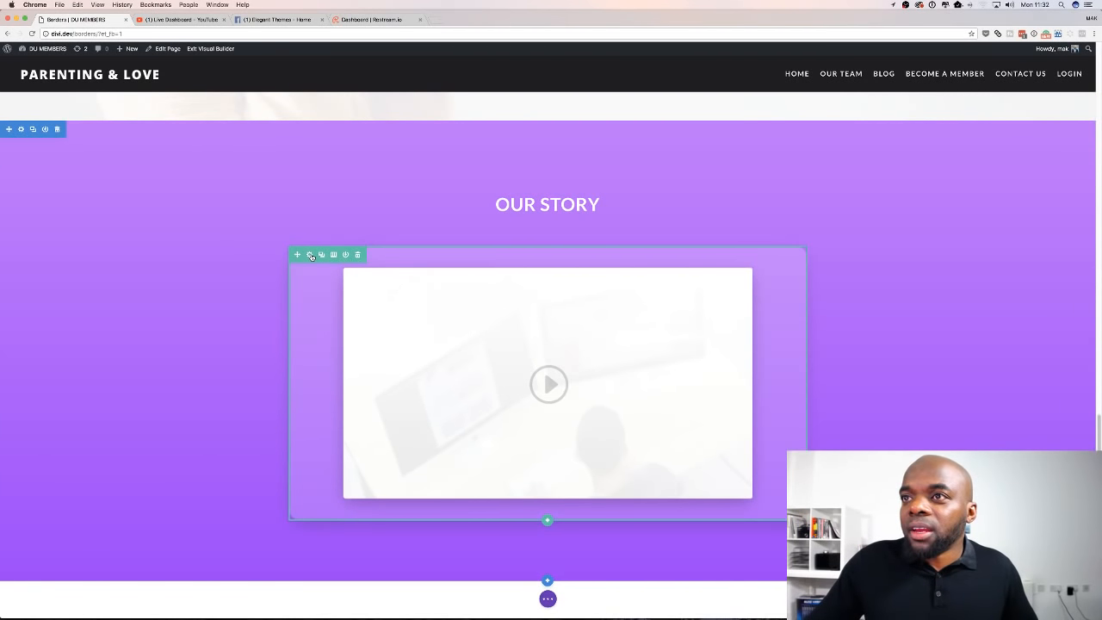
left_click(310, 255)
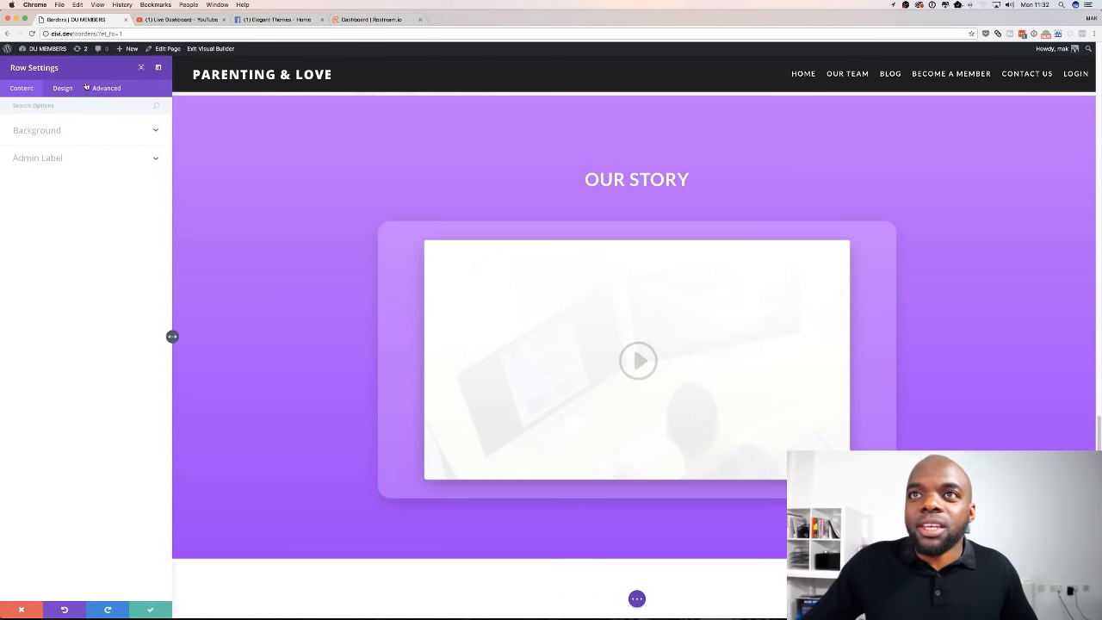
left_click(66, 91)
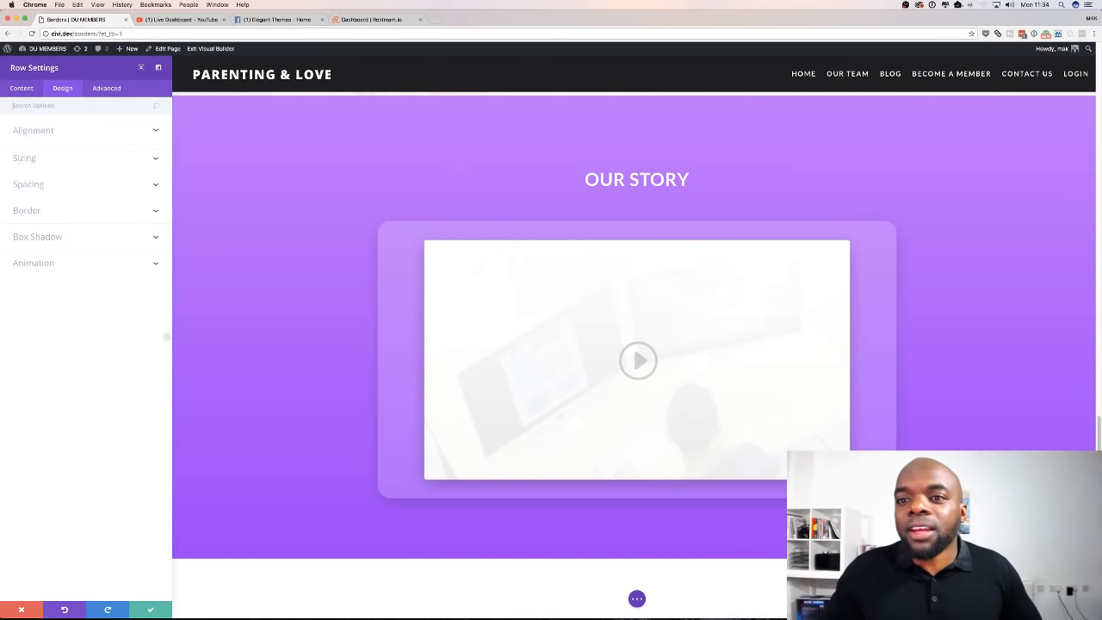
left_click(20, 609)
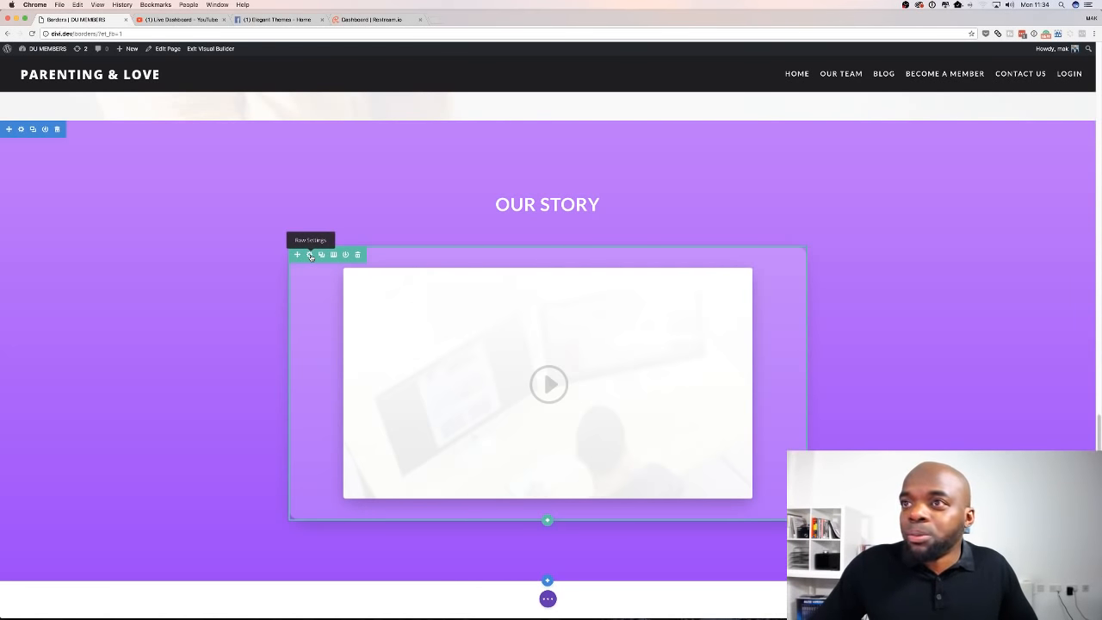
- In the Our Story video row's border settings, unlink the rounded corners and clear the top-left corner's radius
left_click(310, 255)
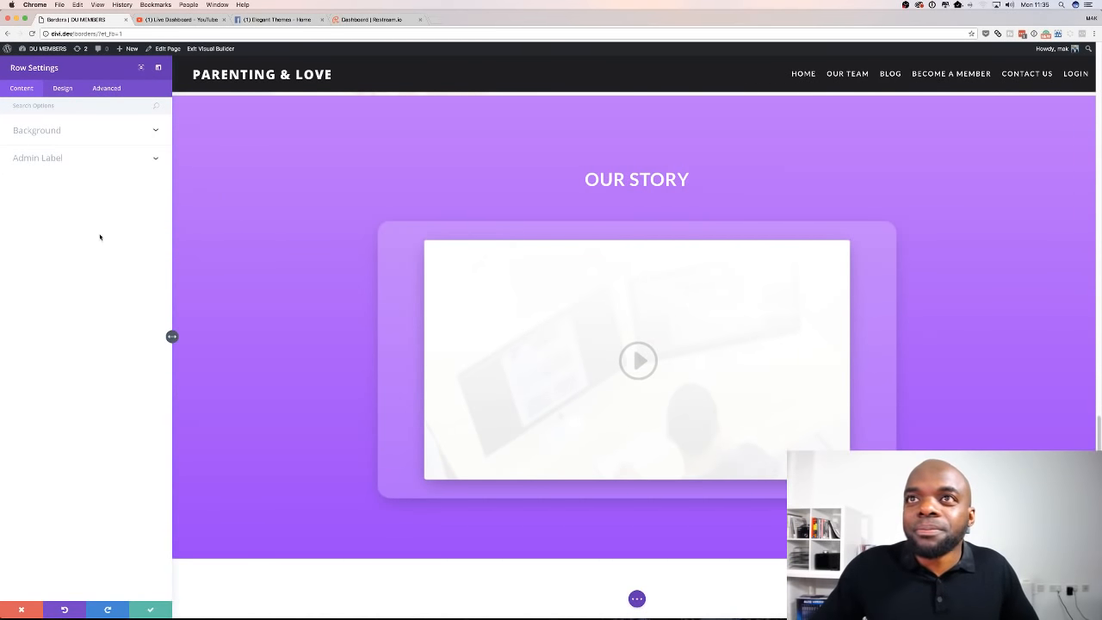
left_click(66, 91)
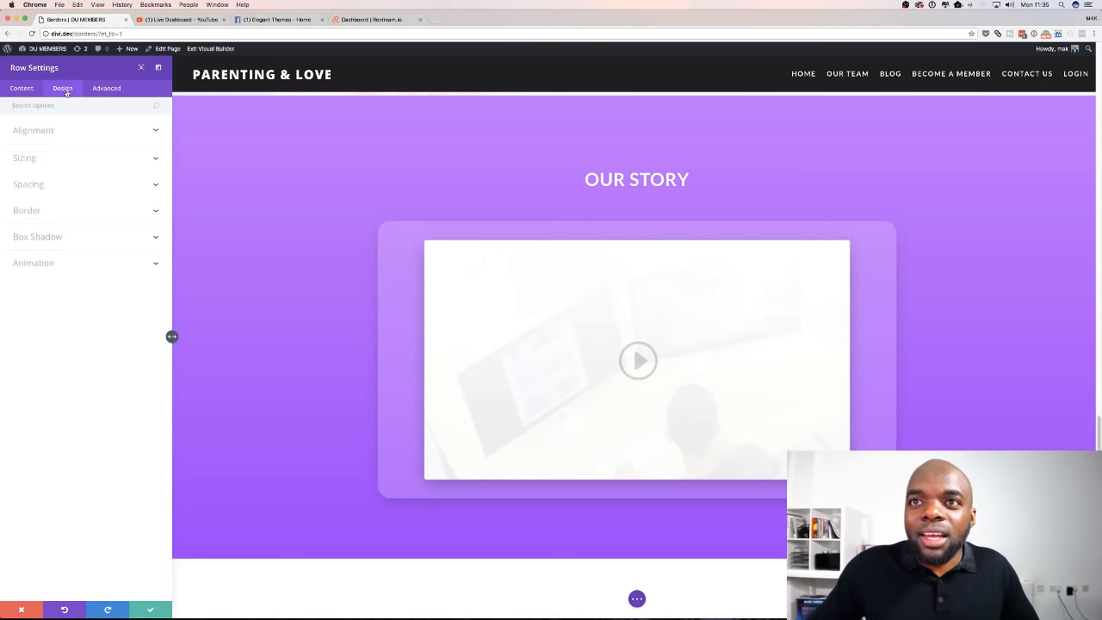
left_click(38, 213)
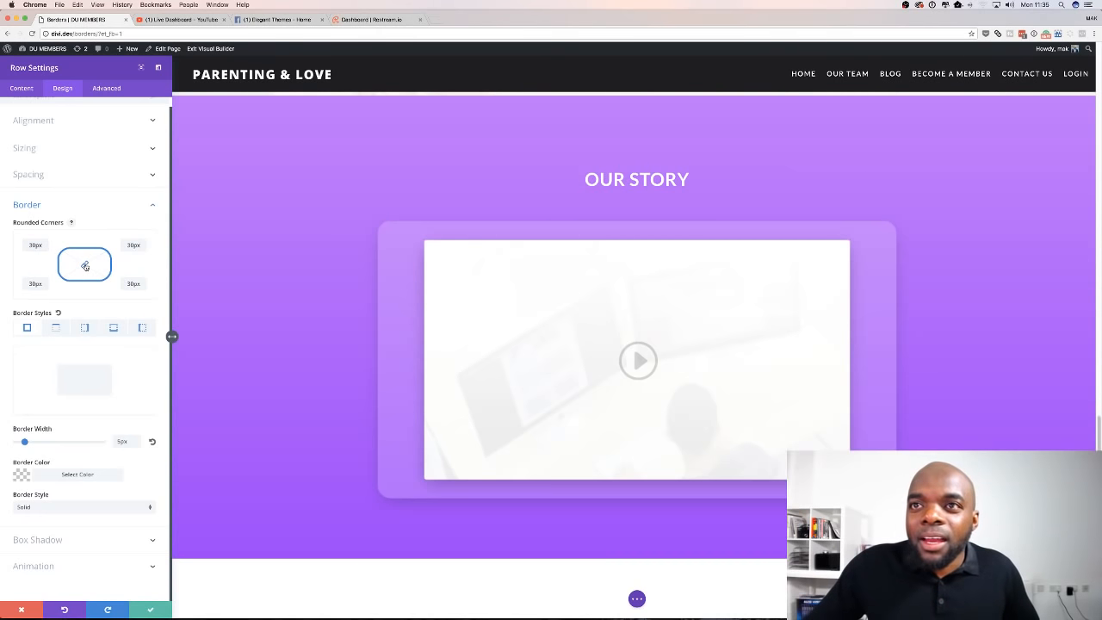
left_click(85, 267)
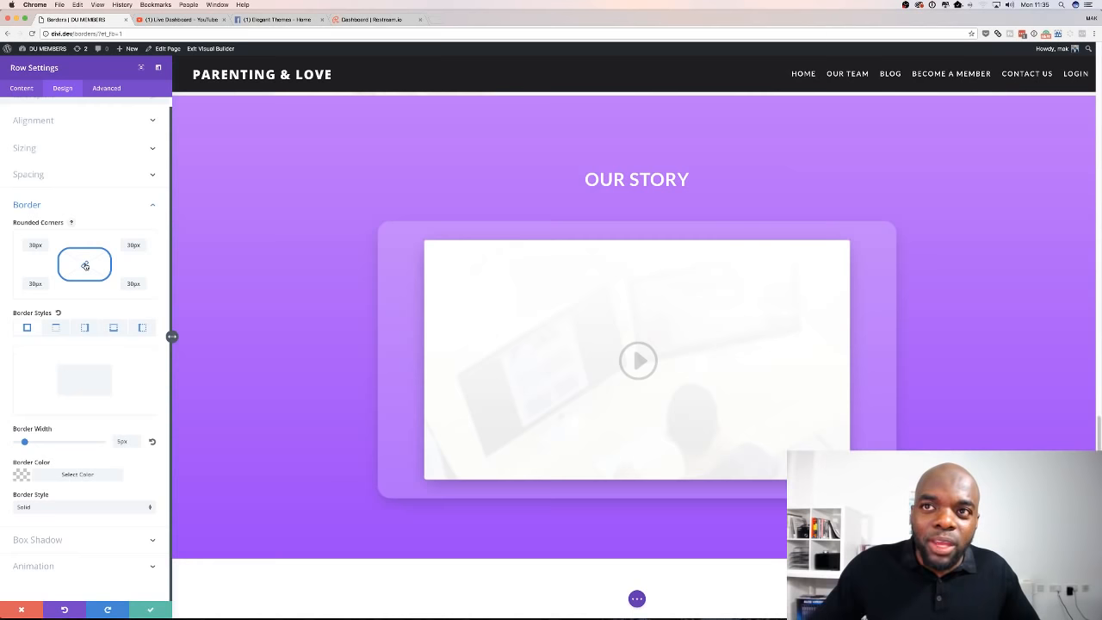
left_click(85, 266)
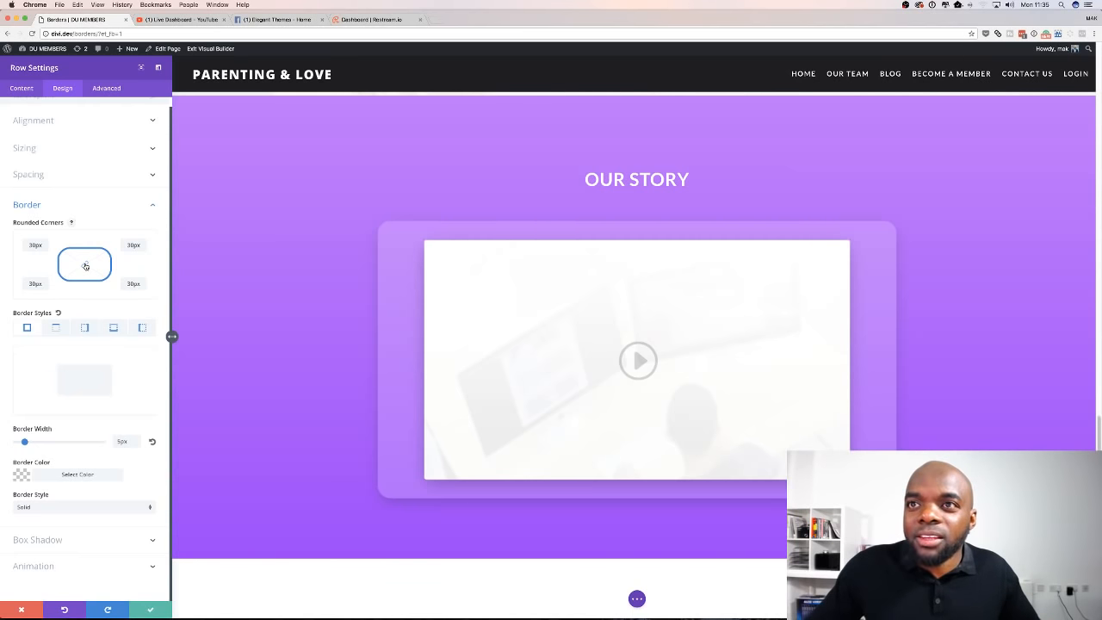
left_click(31, 245)
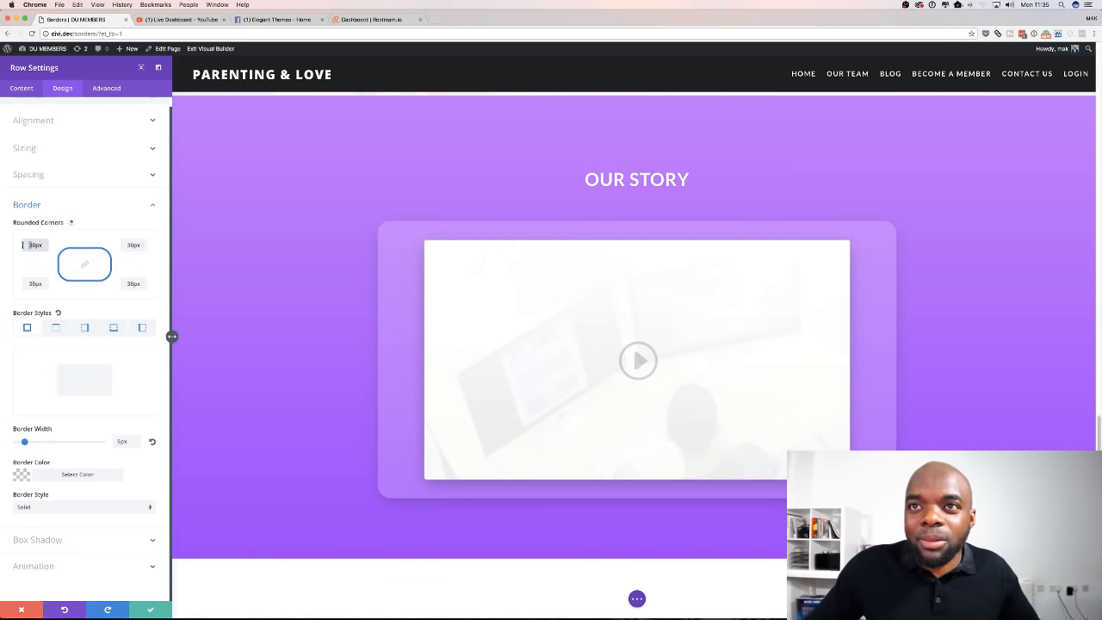
key("BackSpace")
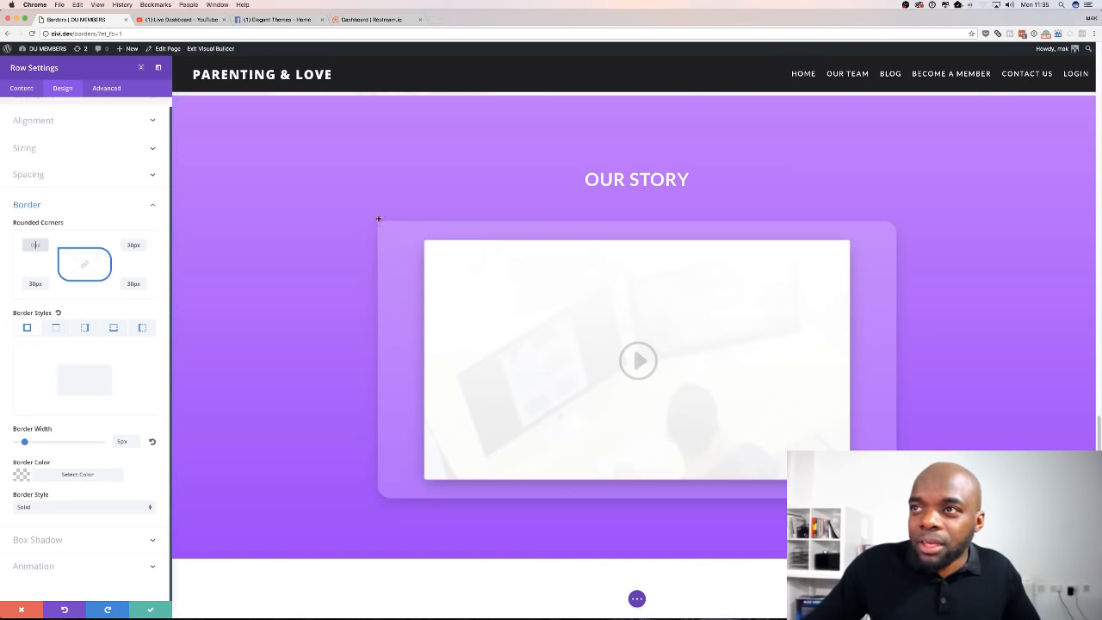
- Relink the Our Story video row's rounded corners, set all four to 30px and save the row settings
left_click(85, 264)
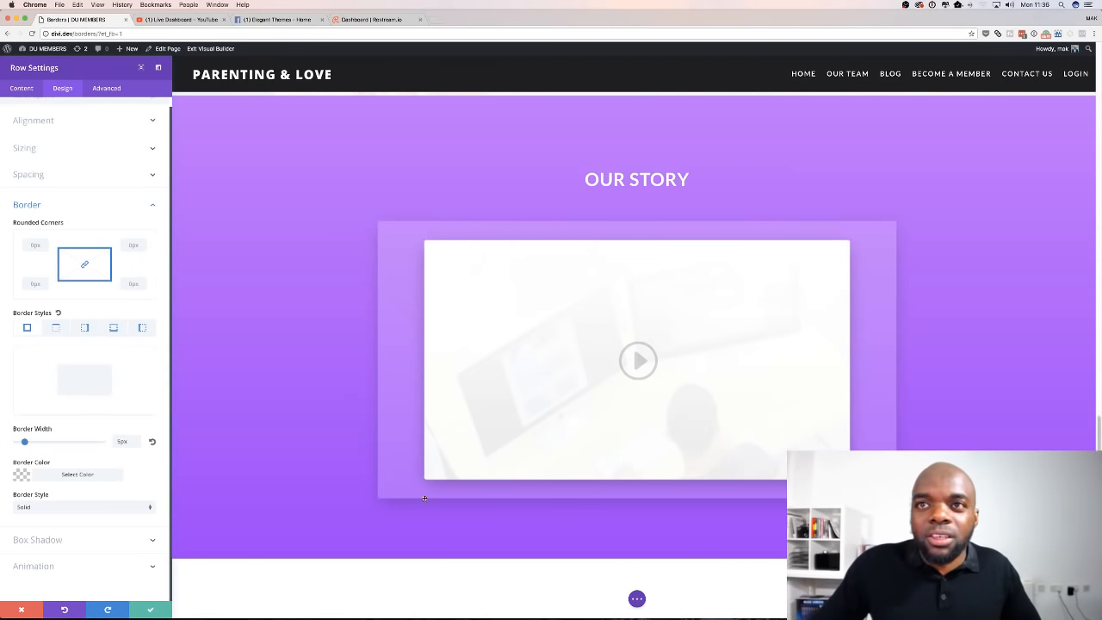
left_click(30, 246)
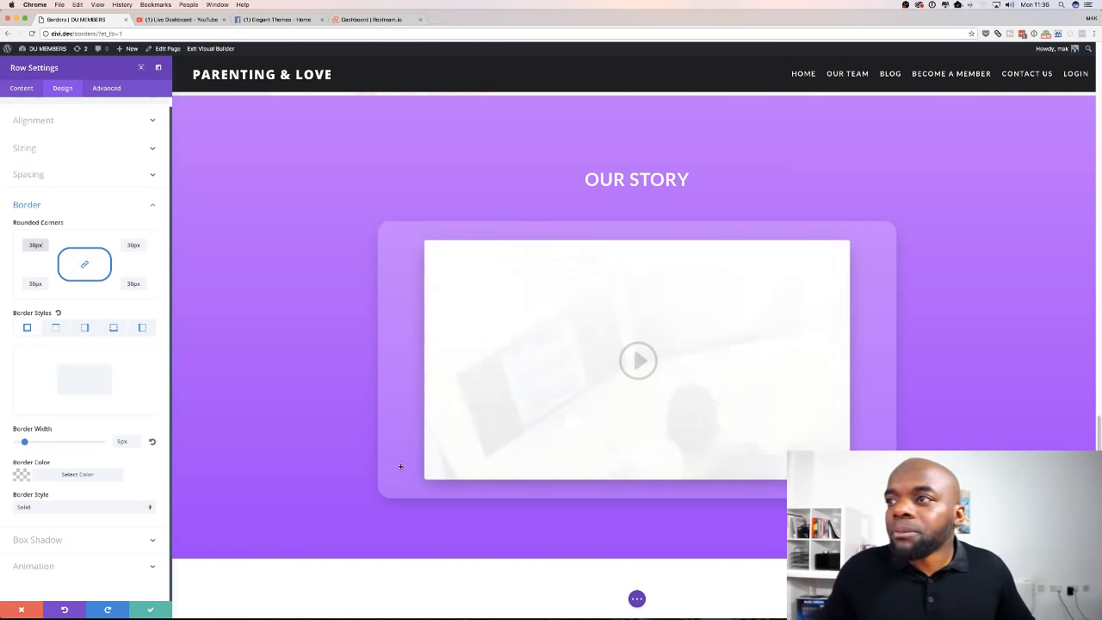
left_click(153, 607)
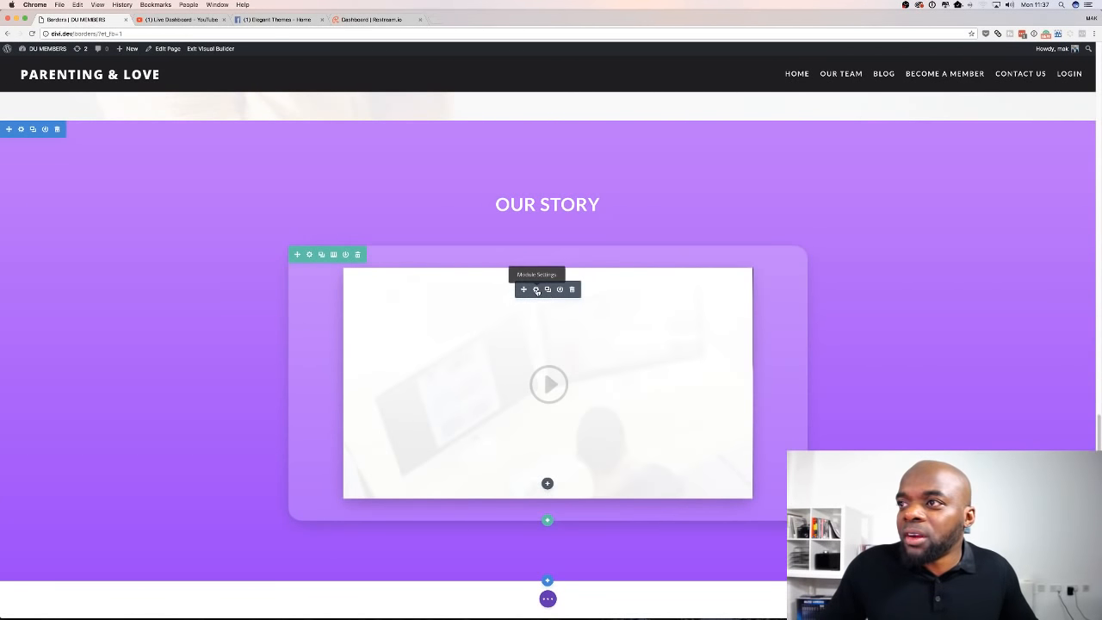
- Review the border settings of the Our Story video module and close its settings by saving
left_click(536, 289)
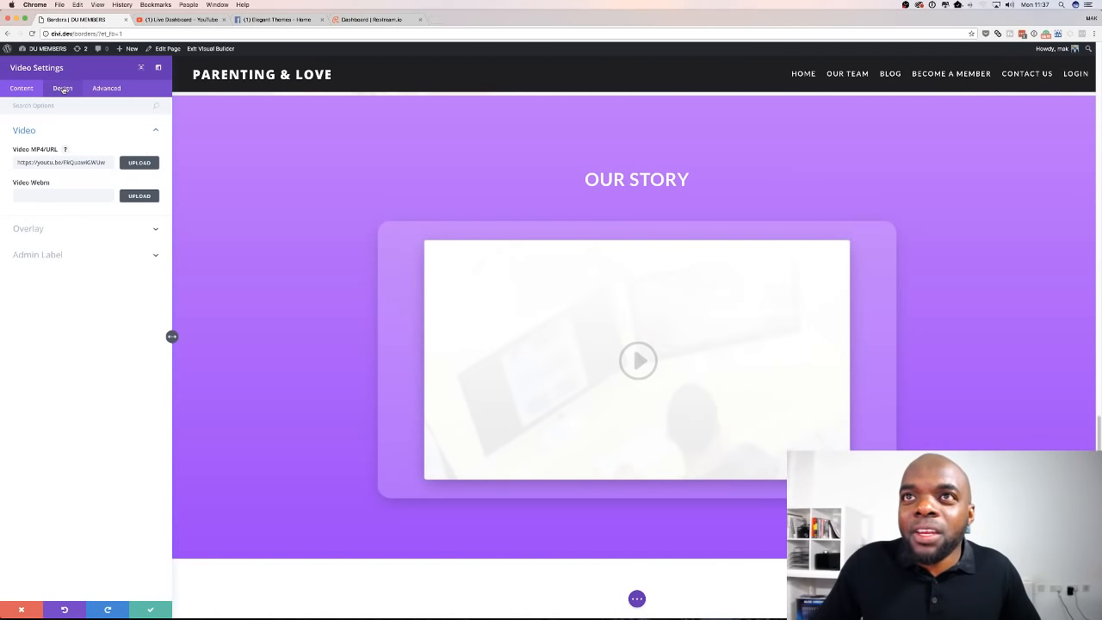
left_click(62, 89)
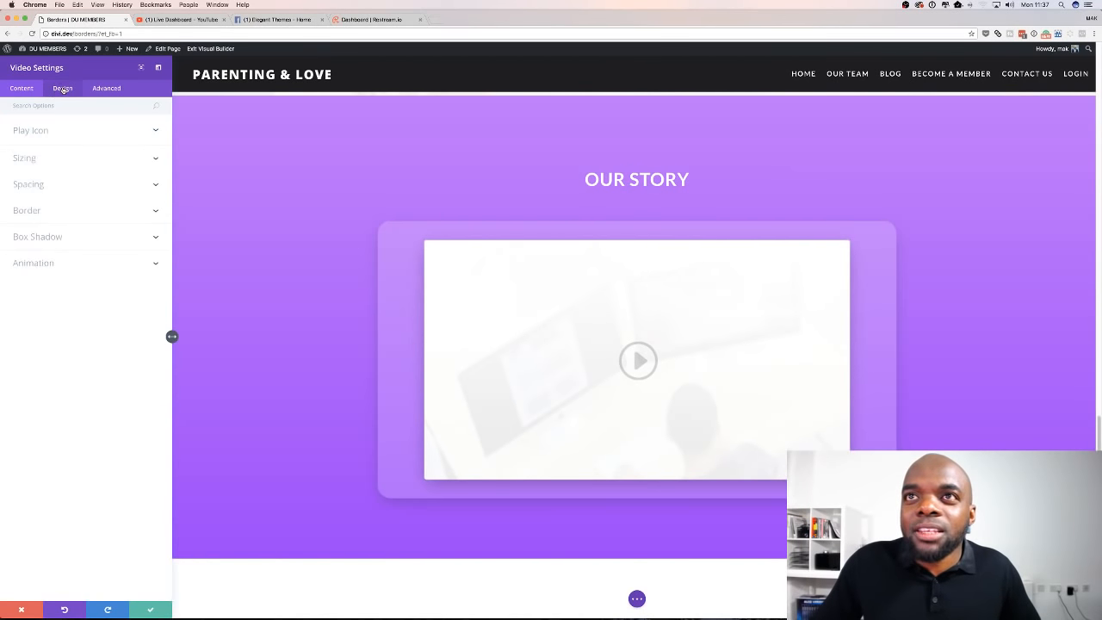
left_click(36, 212)
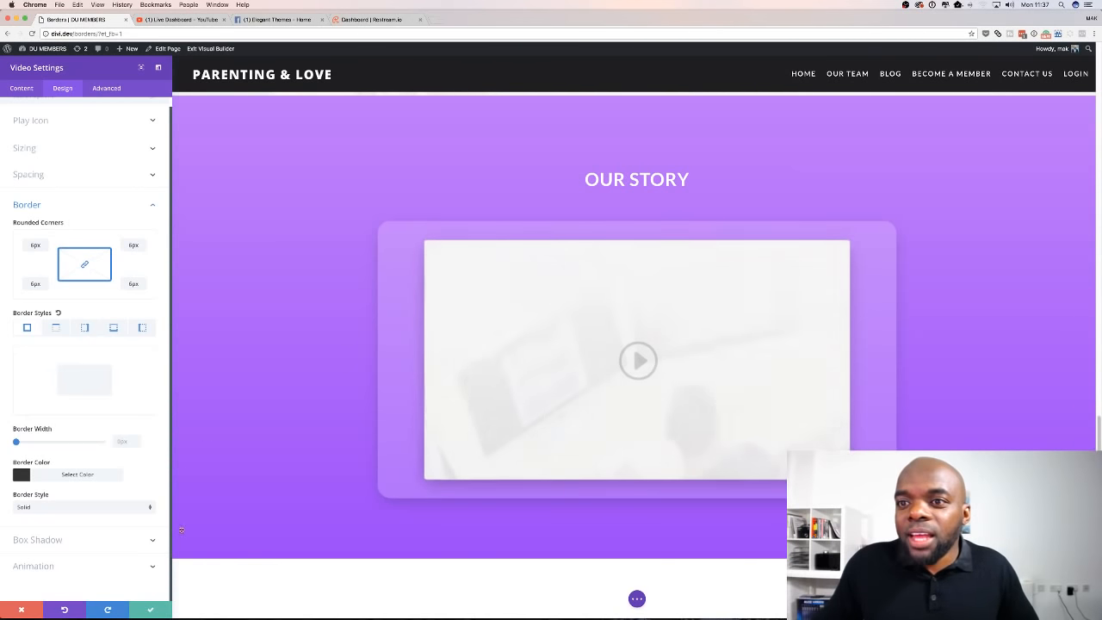
left_click(150, 612)
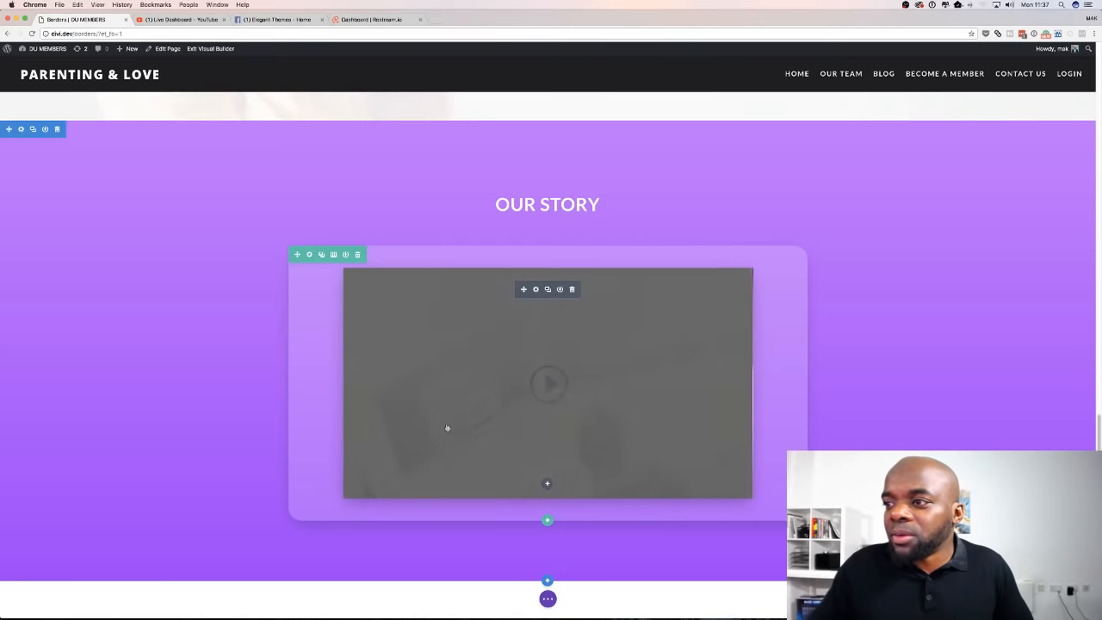
- Look through the sections below Our Story and examine the image layout in the Picture Perfect gallery
scroll(312, 440, "down", 2)
scroll(312, 441, "down", 10)
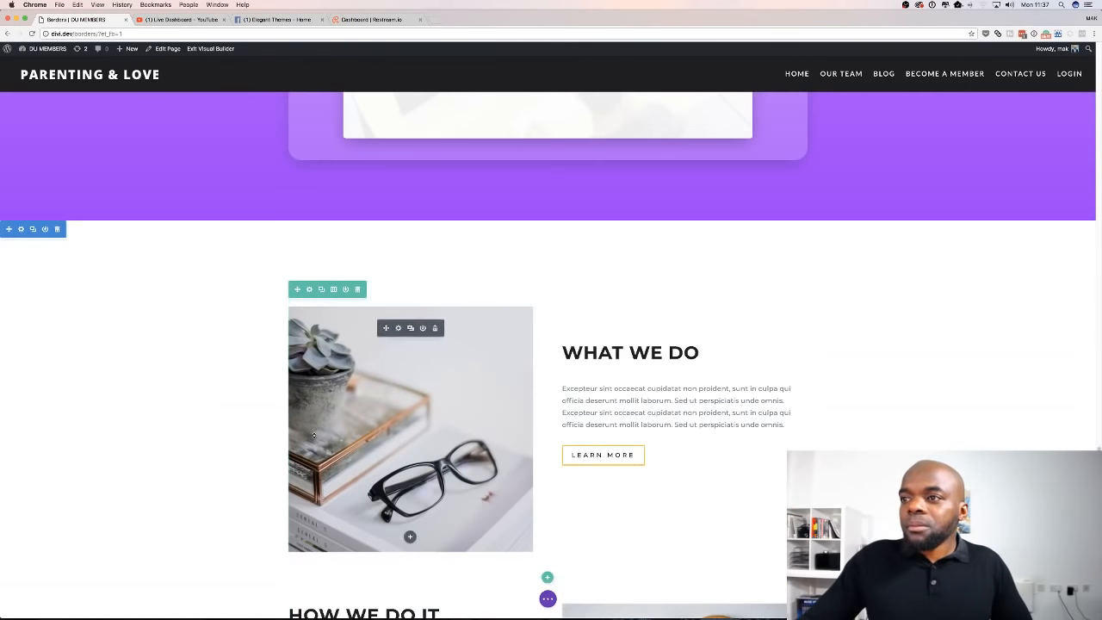
scroll(314, 436, "down", 9)
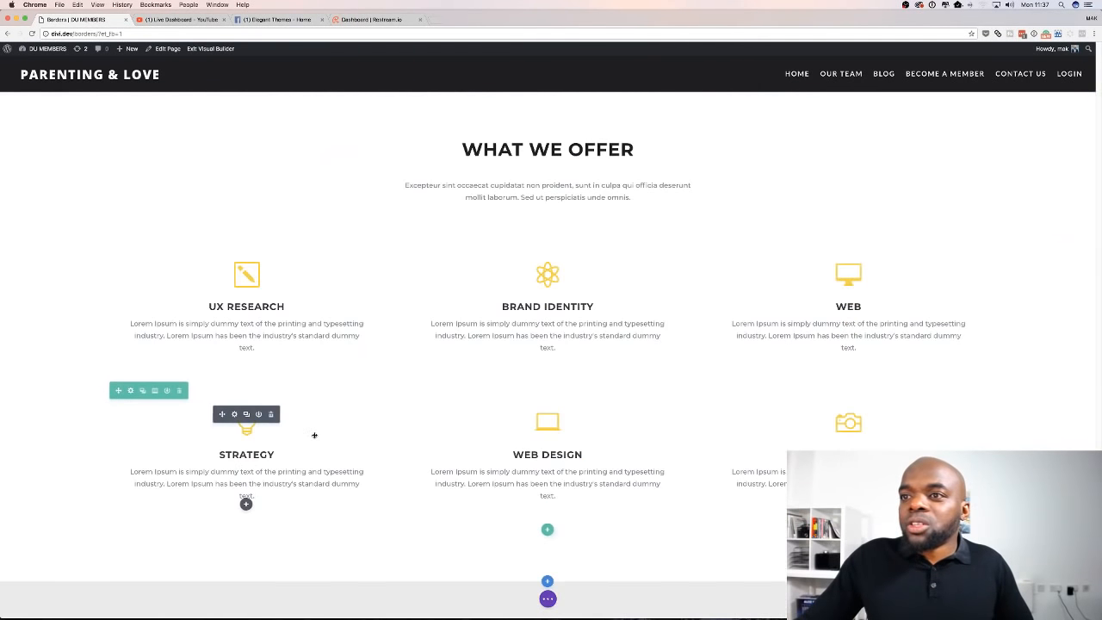
scroll(314, 435, "down", 10)
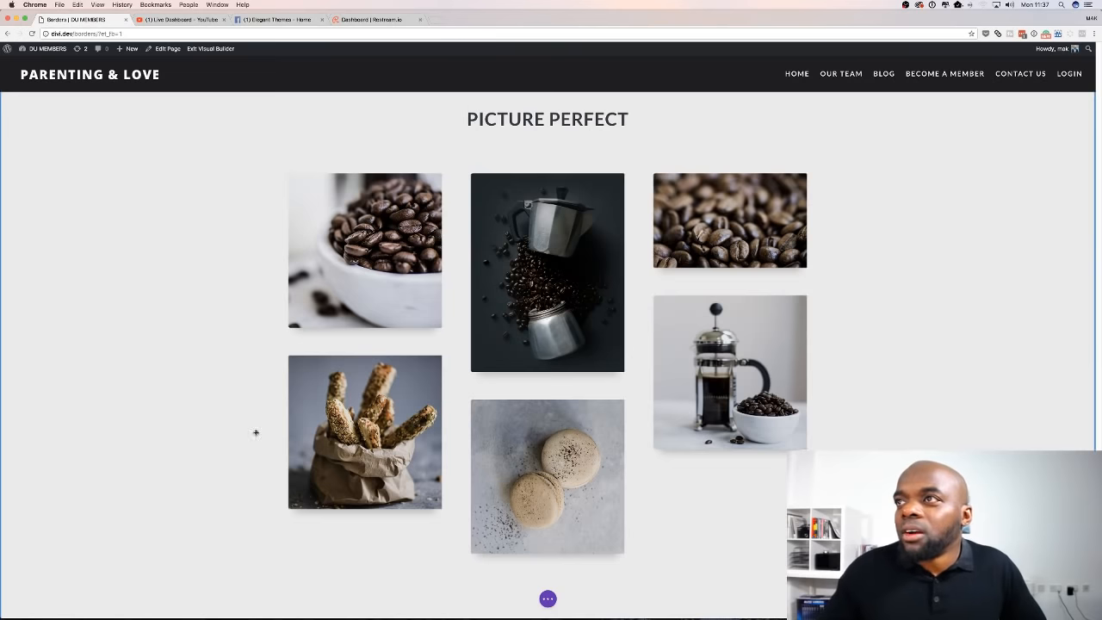
scroll(270, 405, "down", 2)
scroll(273, 405, "up", 1)
scroll(273, 406, "up", 3)
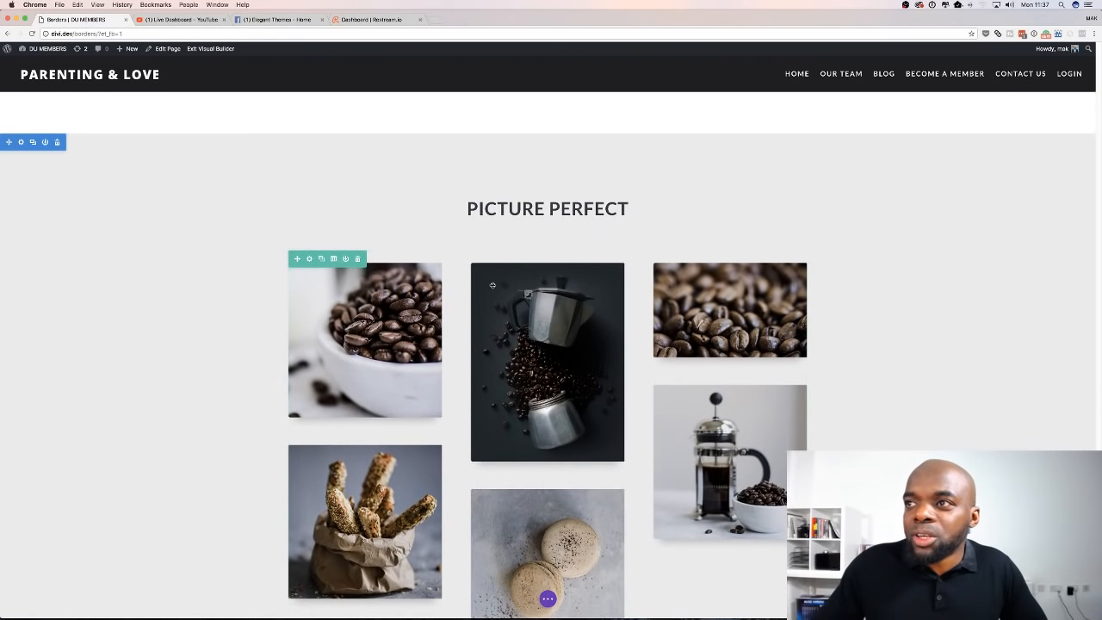
mouse_move(482, 271)
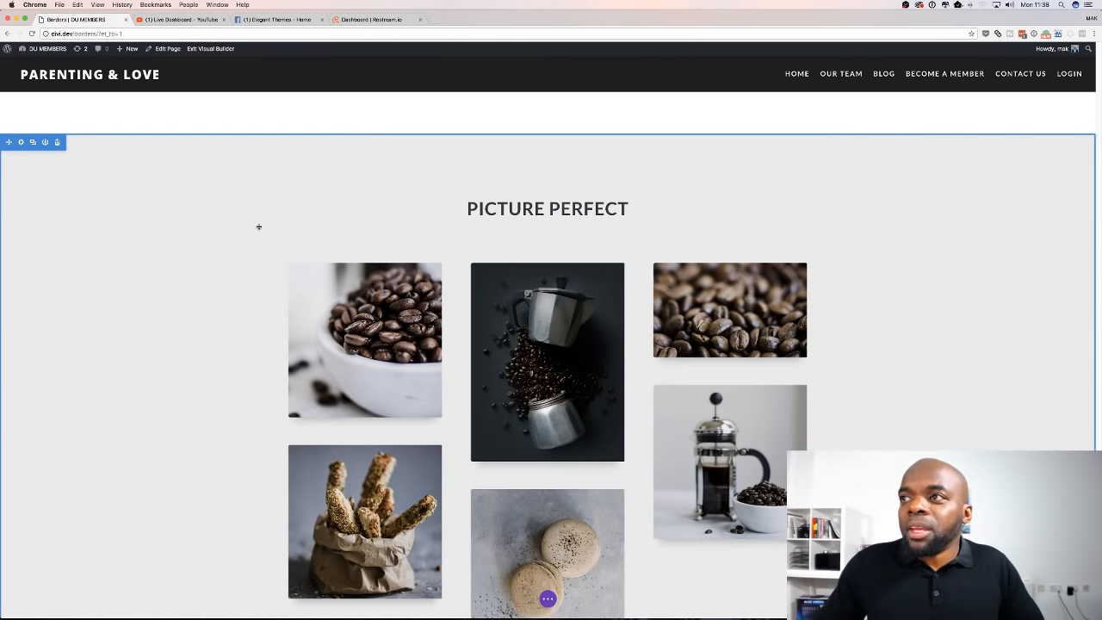
scroll(244, 240, "down", 2)
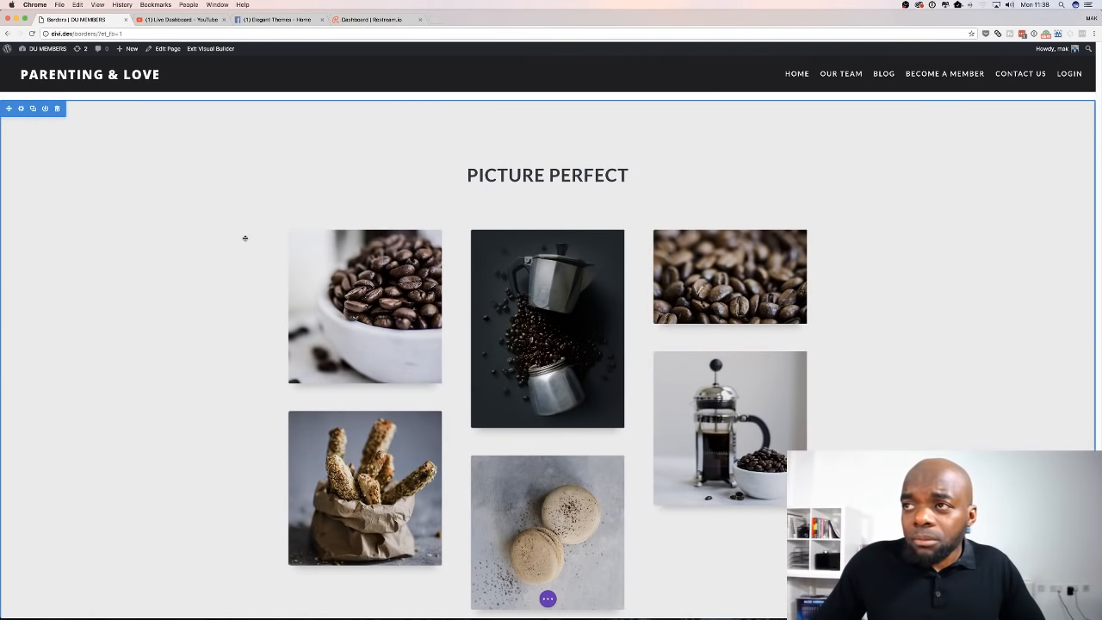
mouse_move(300, 222)
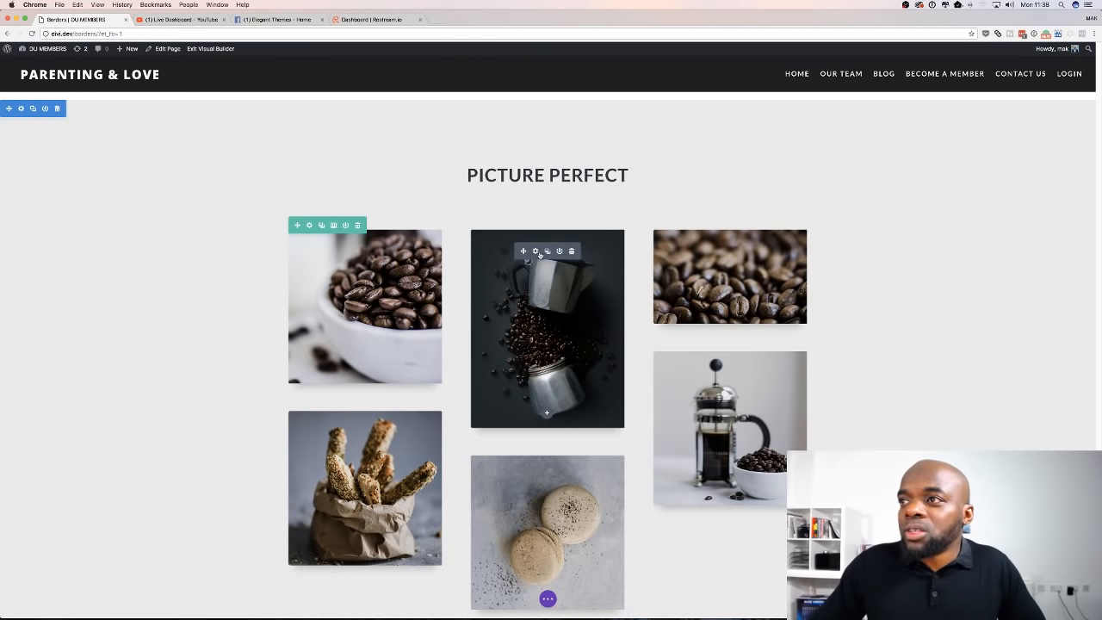
- In the border settings of the Picture Perfect moka pot image, set all four linked rounded corners to 15px
left_click(536, 252)
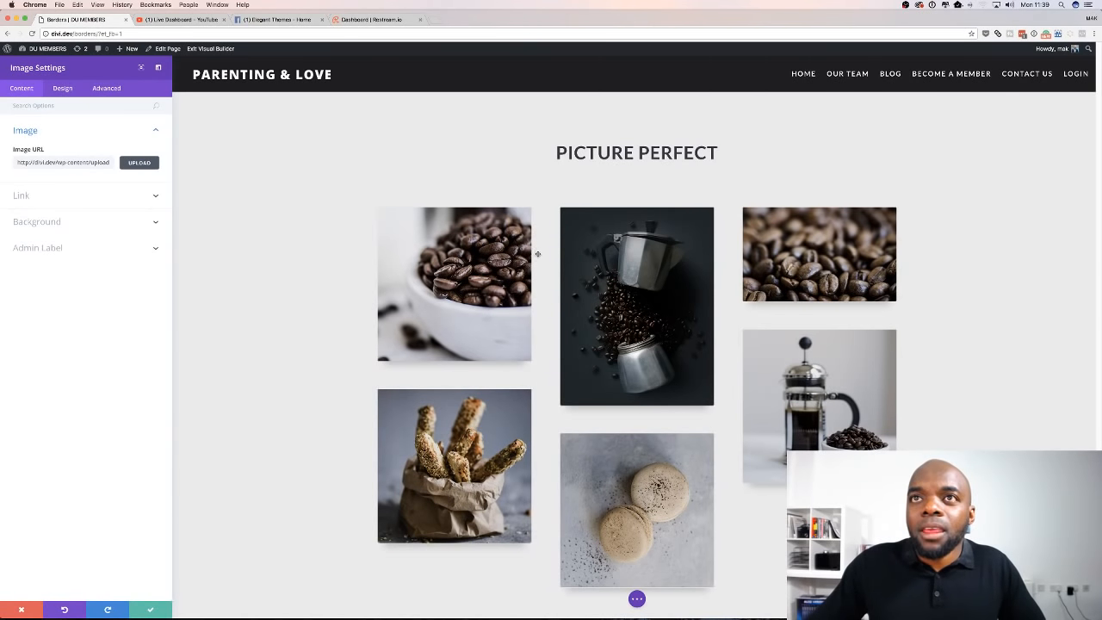
left_click(63, 90)
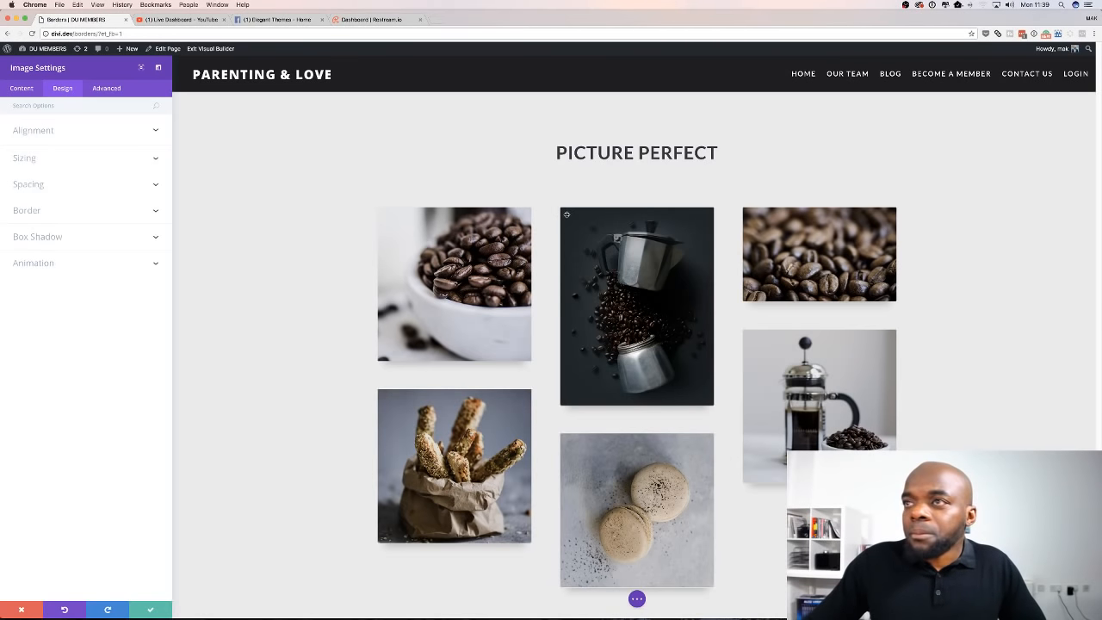
left_click(69, 215)
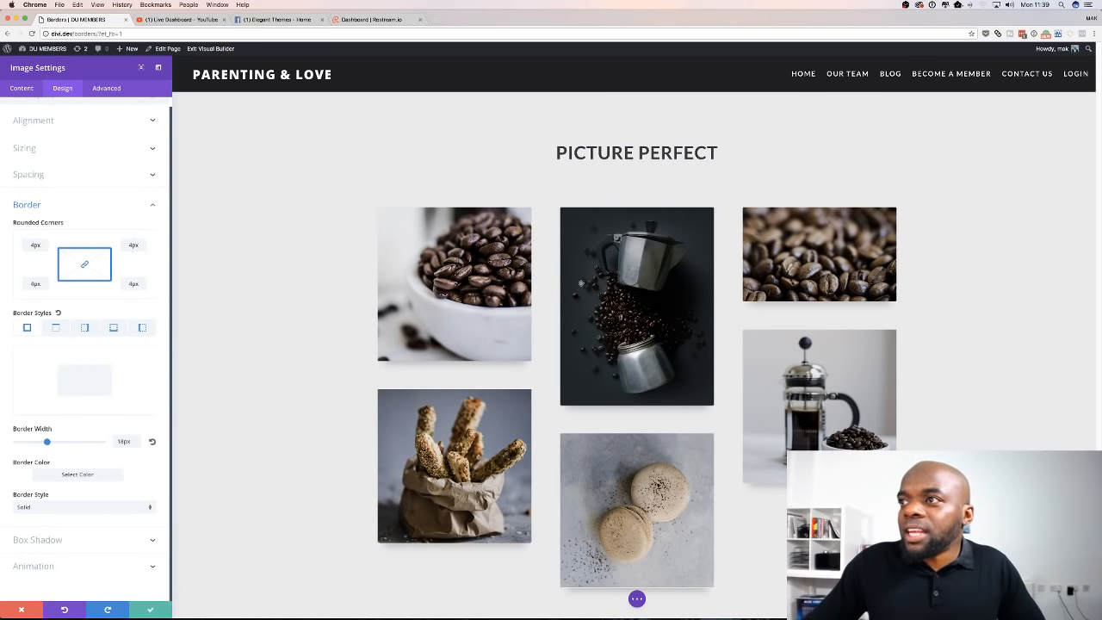
left_click(45, 207)
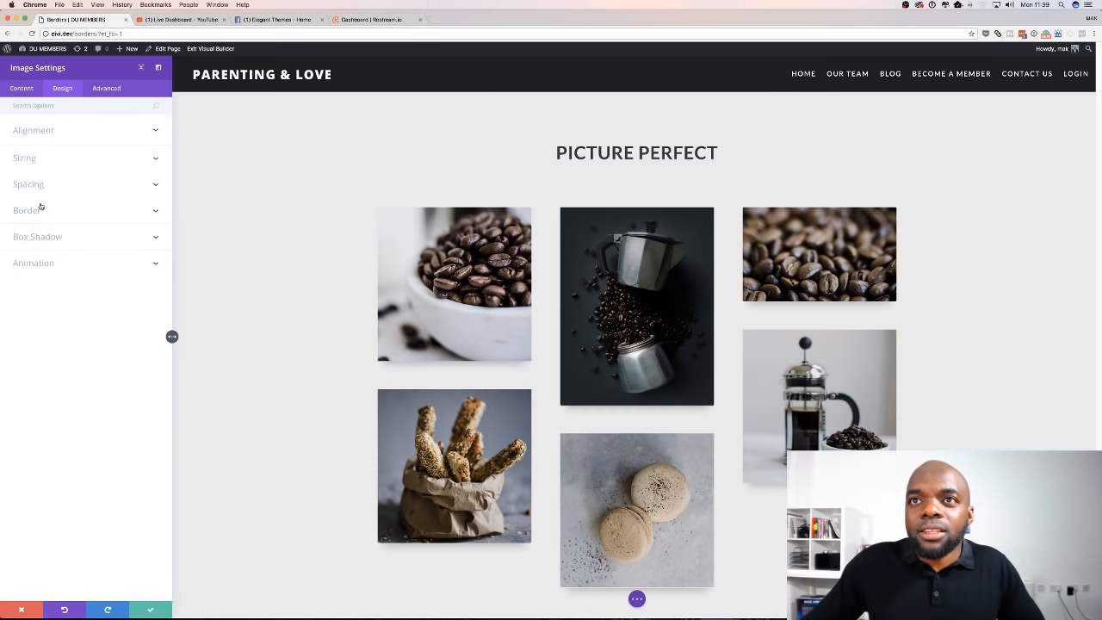
left_click(40, 210)
left_click(34, 246)
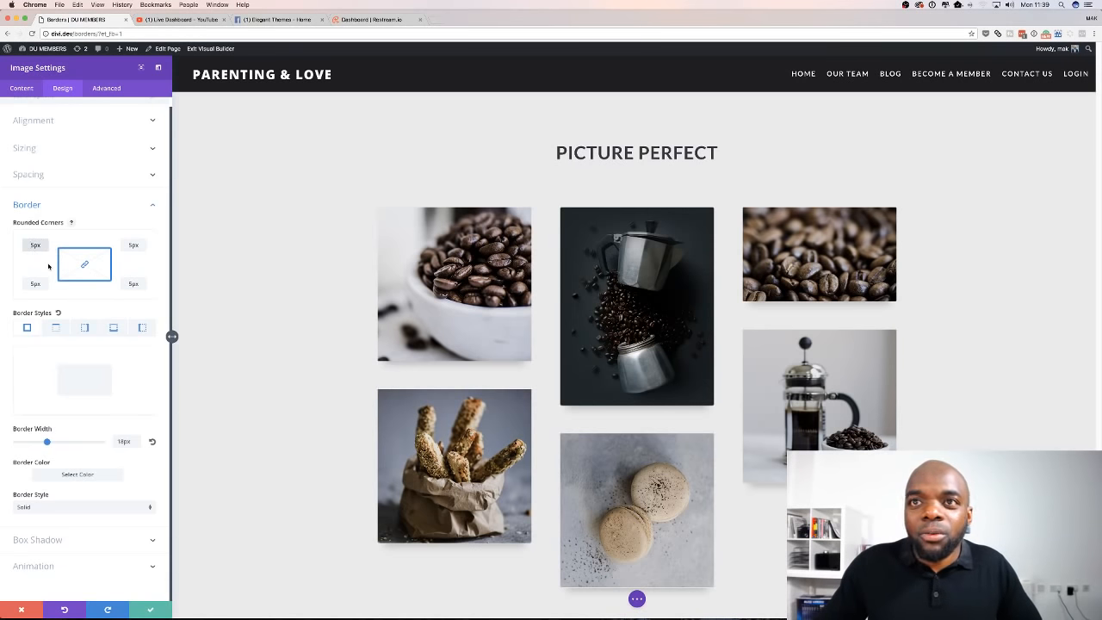
type("1")
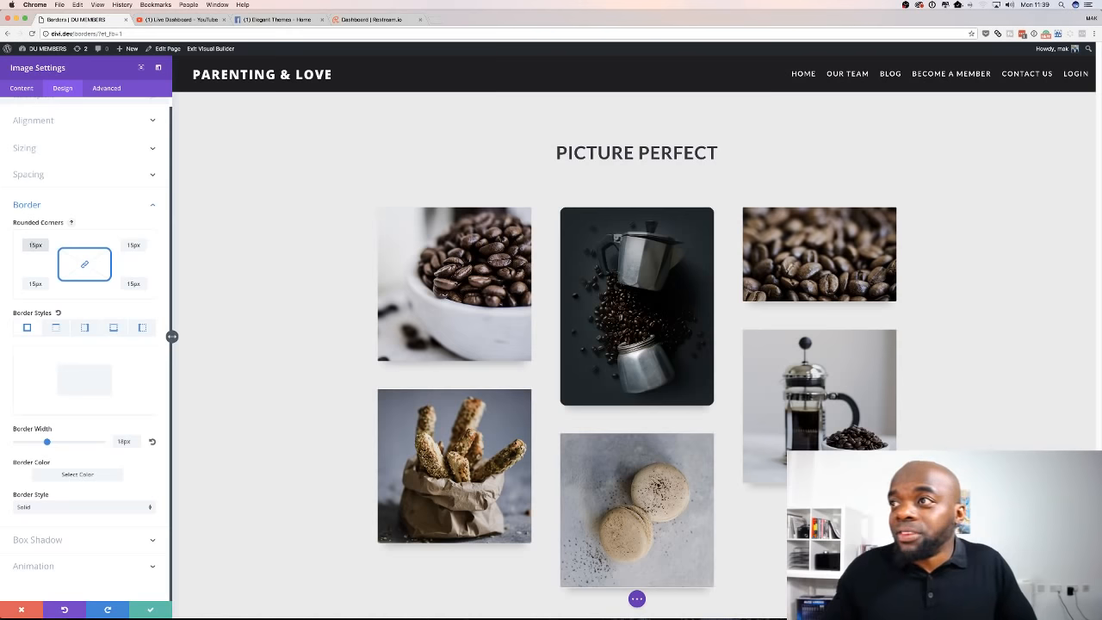